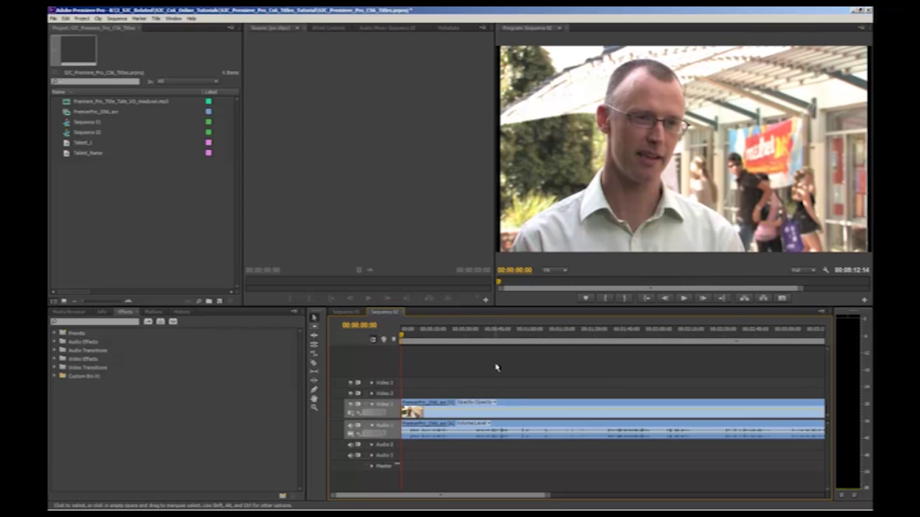
Pick the Lower Third 1087 template from Lower Thirds and name the title Talent_Name_1
{"action": "left_click", "coordinate": [156, 19]}
{"action": "mouse_move", "coordinate": [155, 28]}
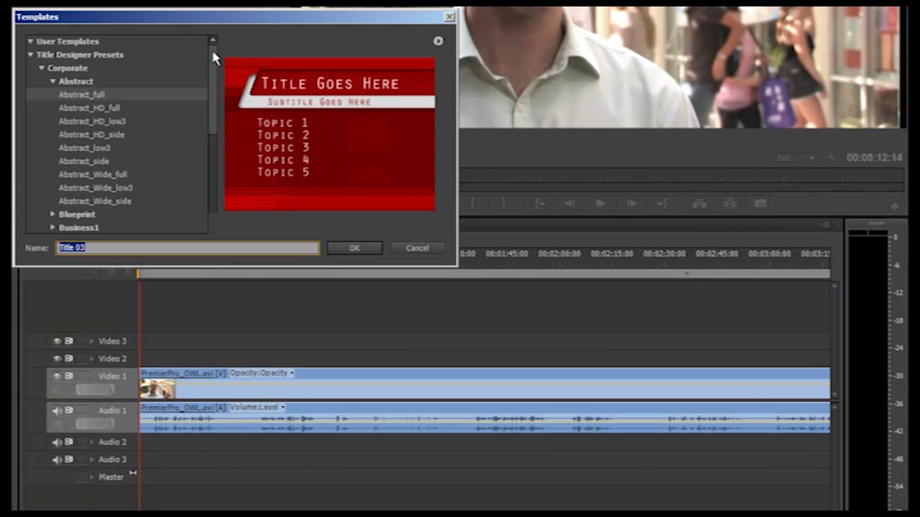
{"action": "left_click_drag", "start_coordinate": [212, 57], "coordinate": [213, 152]}
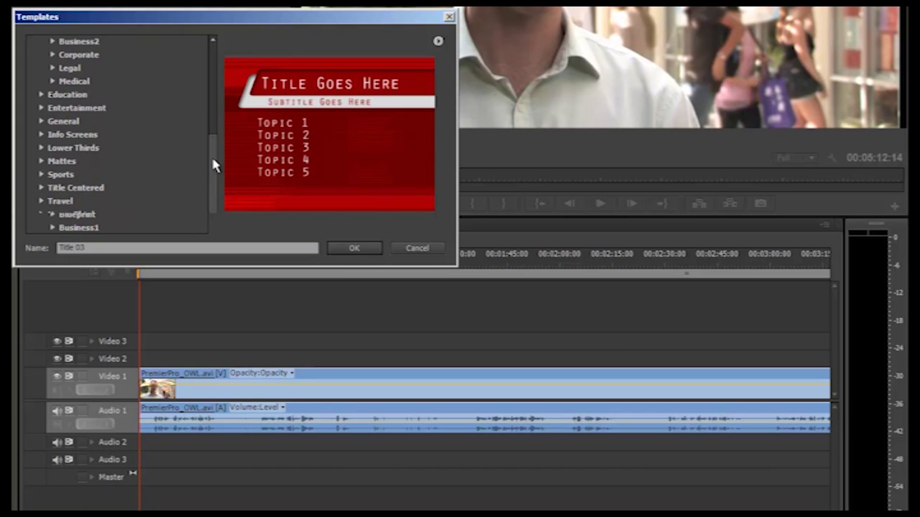
{"action": "left_click", "coordinate": [40, 147]}
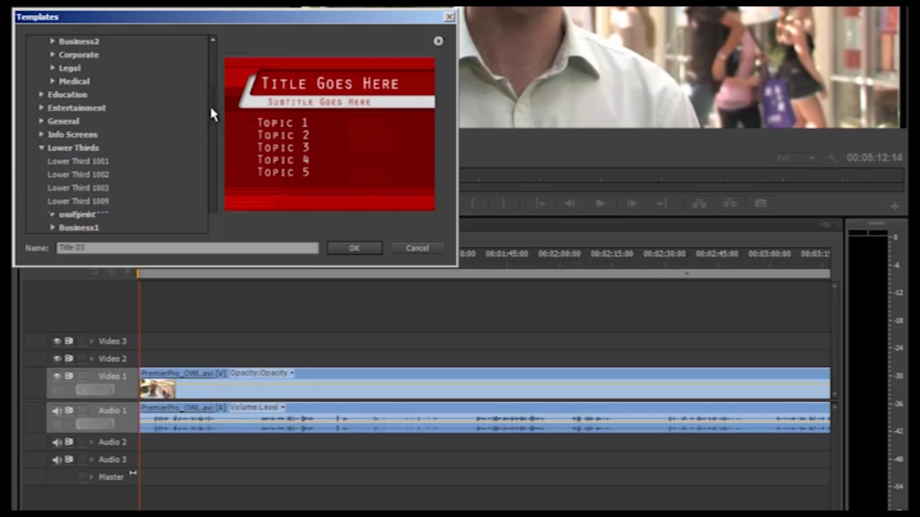
{"action": "left_click_drag", "start_coordinate": [211, 113], "coordinate": [205, 160]}
{"action": "left_click", "coordinate": [102, 163]}
{"action": "scroll", "coordinate": [148, 180], "scroll_direction": "down", "scroll_amount": 3}
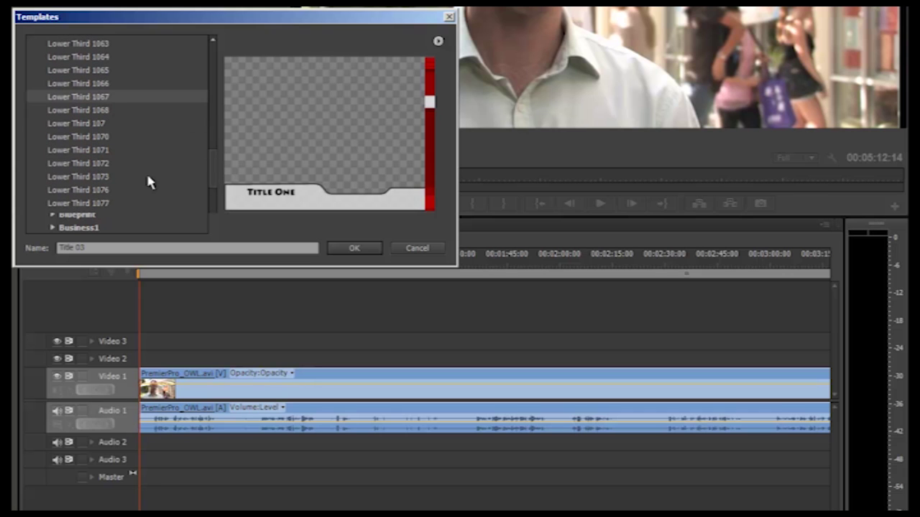
{"action": "left_click", "coordinate": [103, 176]}
{"action": "left_click_drag", "start_coordinate": [216, 176], "coordinate": [211, 199]}
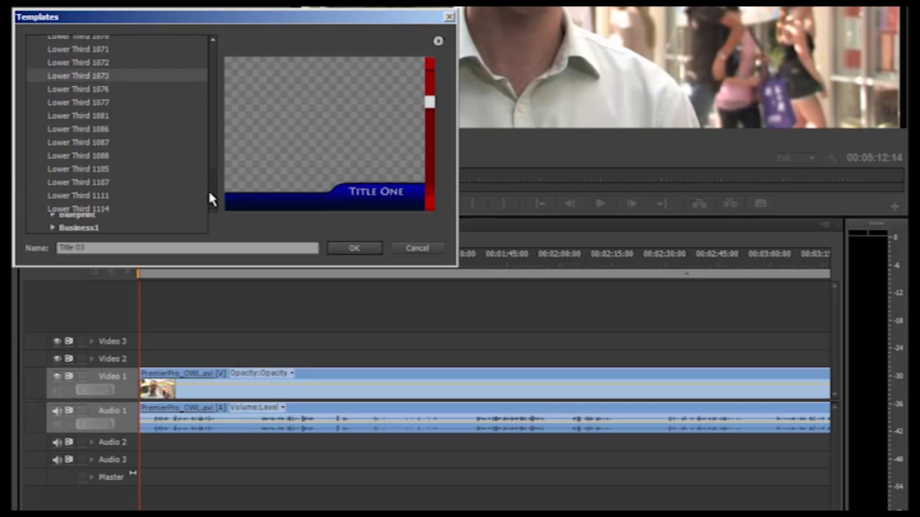
{"action": "left_click", "coordinate": [93, 142]}
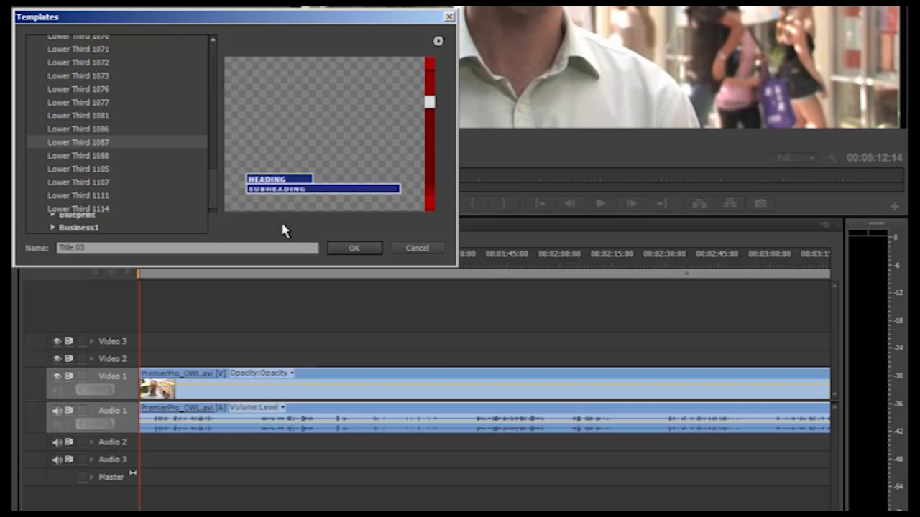
{"action": "left_click", "coordinate": [135, 248]}
{"action": "type", "text": "Tal"}
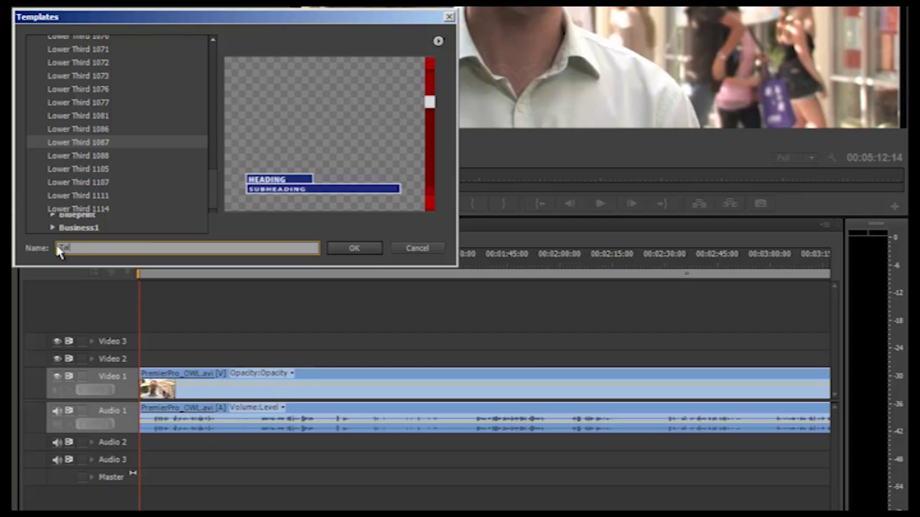
{"action": "type", "text": "ent_Name_1"}
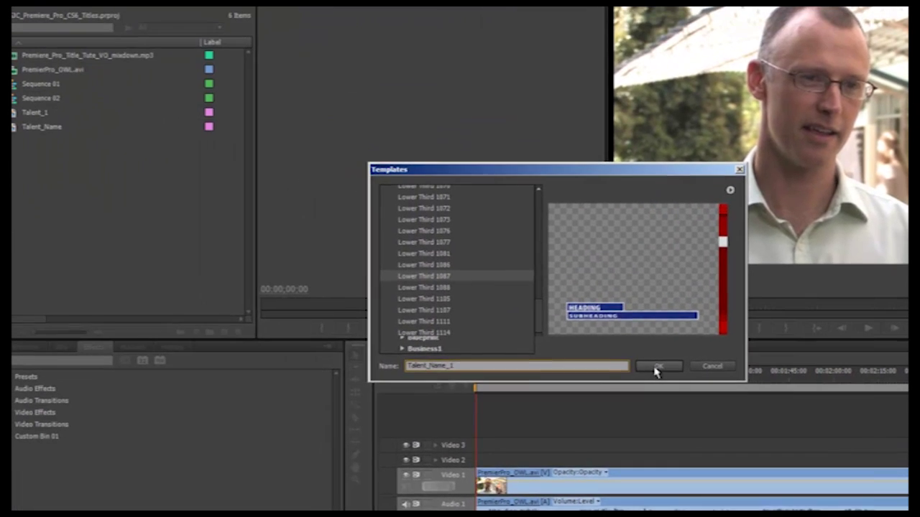
Create the title and recolour its subheading bar dark red
{"action": "left_click", "coordinate": [354, 248]}
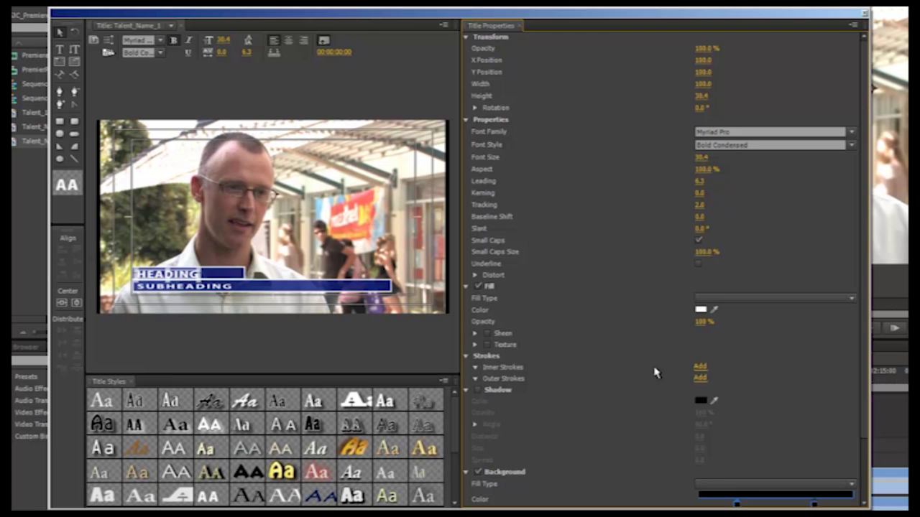
{"action": "left_click", "coordinate": [268, 290]}
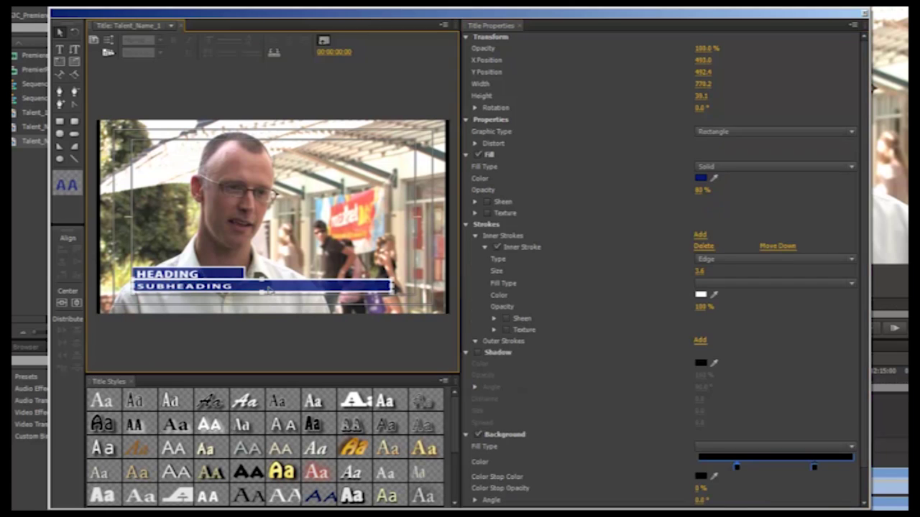
{"action": "left_click", "coordinate": [701, 177]}
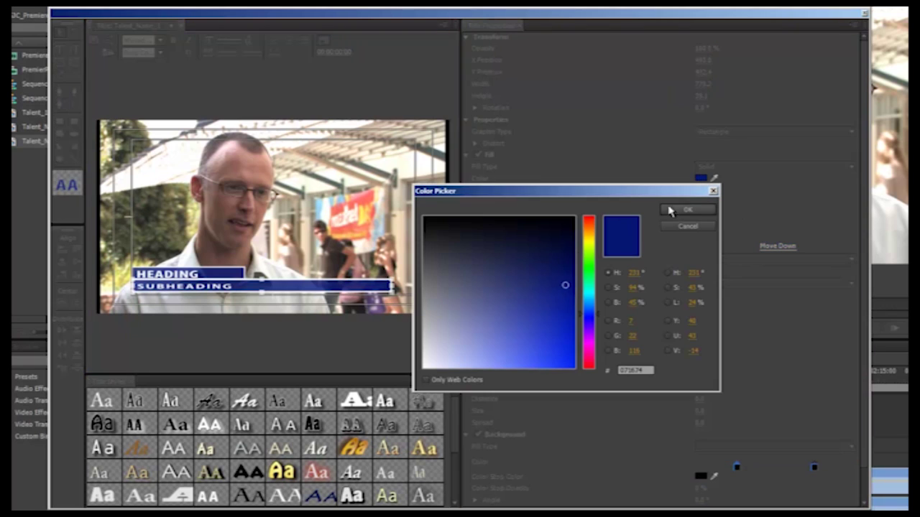
{"action": "left_click", "coordinate": [589, 224]}
{"action": "left_click_drag", "start_coordinate": [546, 248], "coordinate": [526, 256]}
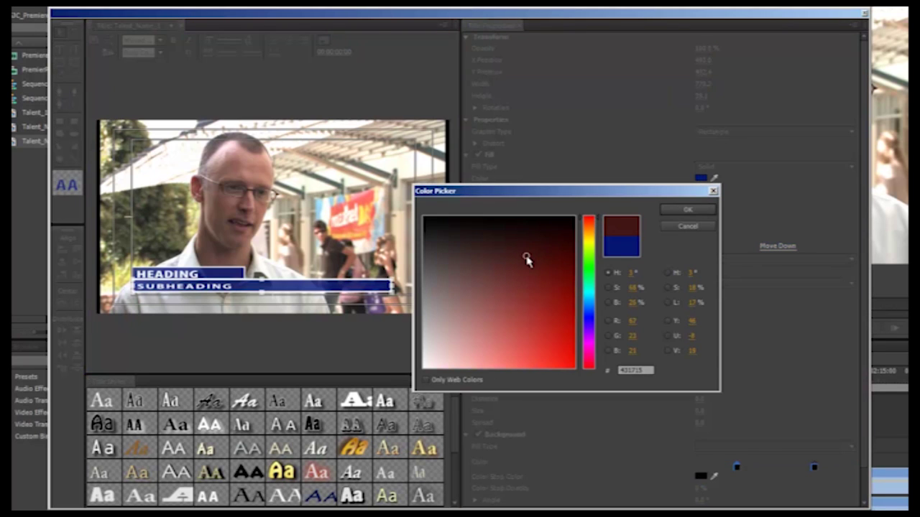
{"action": "left_click", "coordinate": [680, 209]}
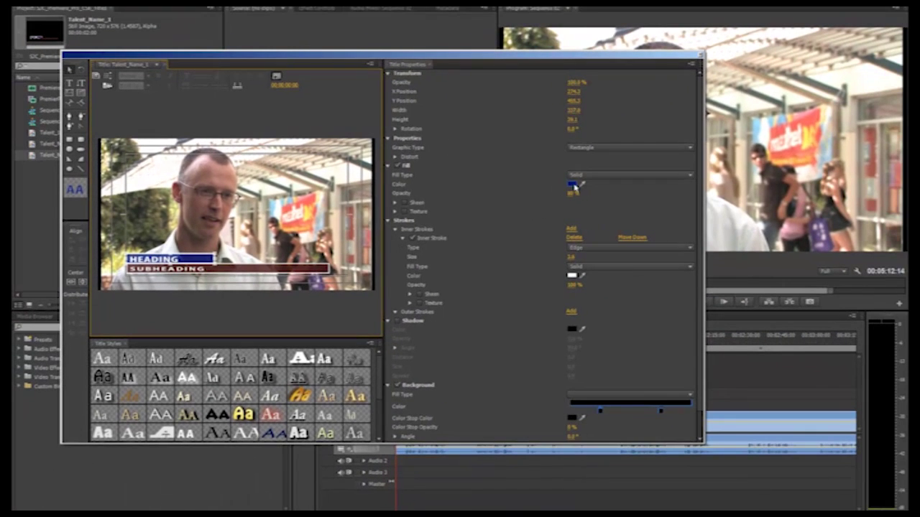
Recolour the heading bar a reddish-brown
{"action": "left_click", "coordinate": [696, 177]}
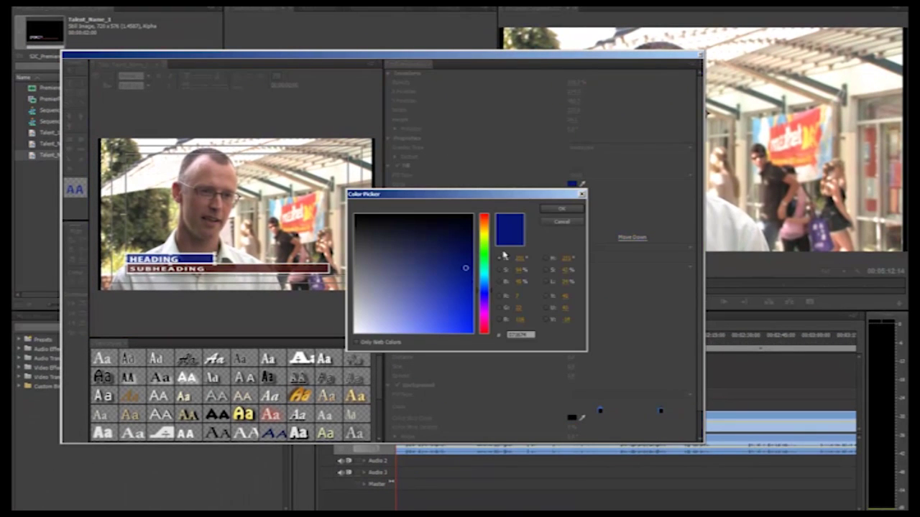
{"action": "left_click_drag", "start_coordinate": [486, 225], "coordinate": [485, 223]}
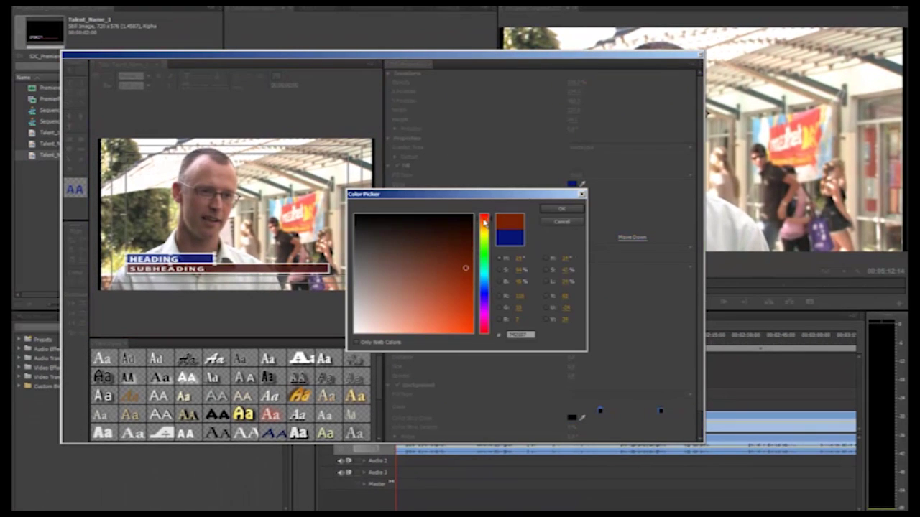
{"action": "left_click", "coordinate": [435, 239]}
{"action": "left_click", "coordinate": [422, 254]}
{"action": "left_click", "coordinate": [543, 210]}
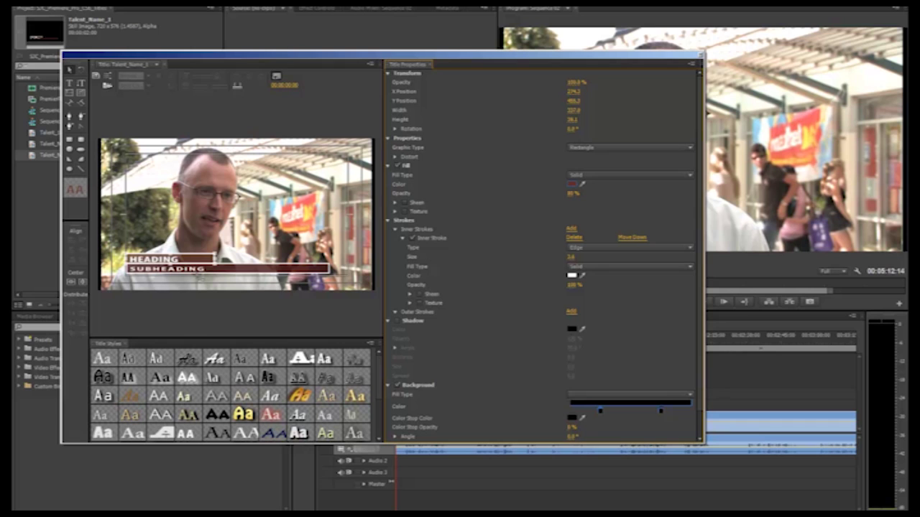
Close the Title Designer and scrub Sequence 02 to about 00:00:10:15
{"action": "left_click_drag", "start_coordinate": [701, 59], "coordinate": [729, 59]}
{"action": "left_click", "coordinate": [701, 55]}
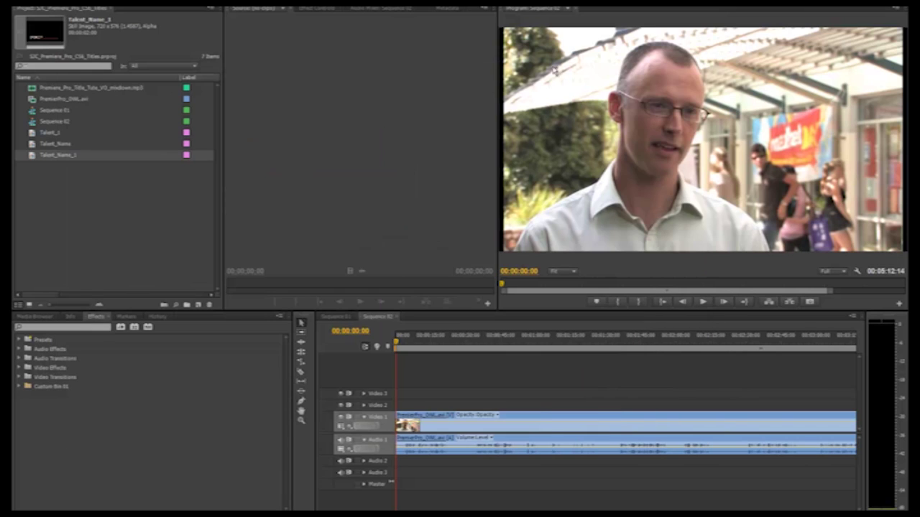
{"action": "left_click_drag", "start_coordinate": [397, 343], "coordinate": [447, 343]}
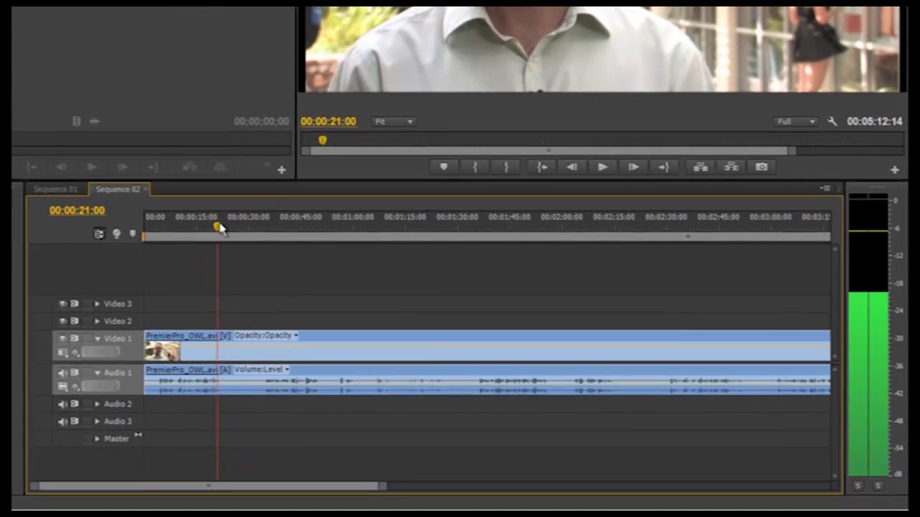
{"action": "left_click_drag", "start_coordinate": [219, 228], "coordinate": [177, 227]}
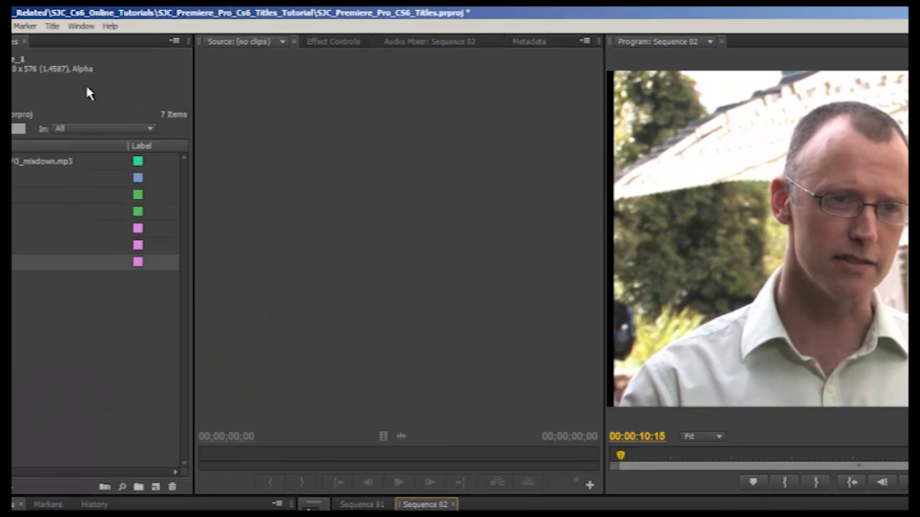
Create a Default Still title named Talent_Name_2 with D1/DV PAL Widescreen 16:9 pixel aspect
{"action": "left_click", "coordinate": [53, 26]}
{"action": "mouse_move", "coordinate": [59, 45]}
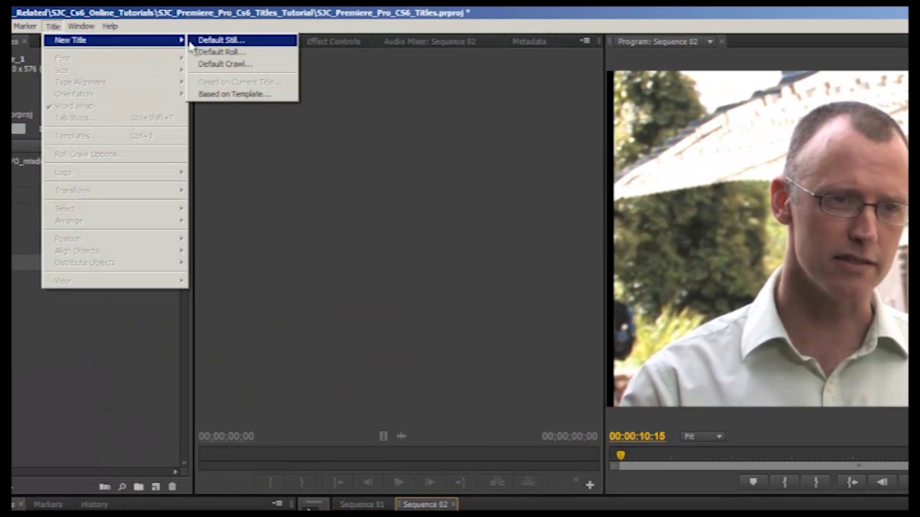
{"action": "left_click", "coordinate": [216, 40]}
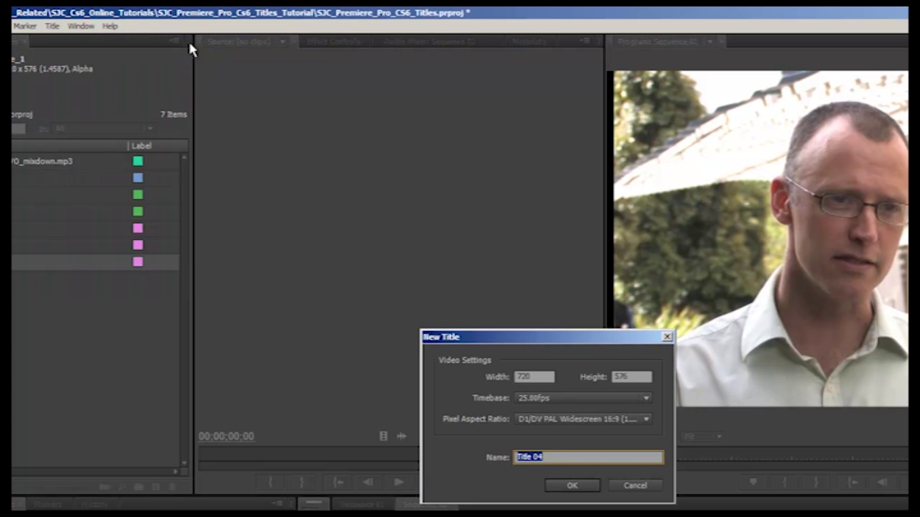
{"action": "type", "text": "Talent_Name_2"}
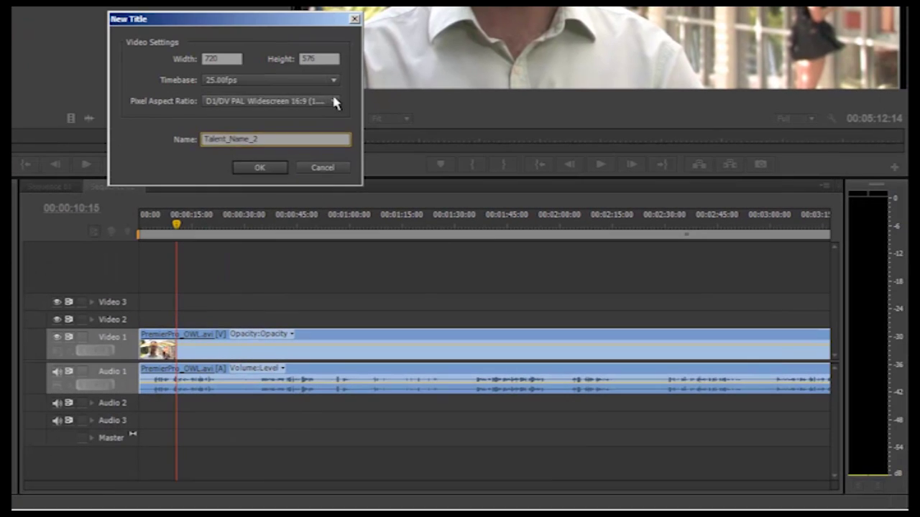
{"action": "left_click", "coordinate": [646, 419]}
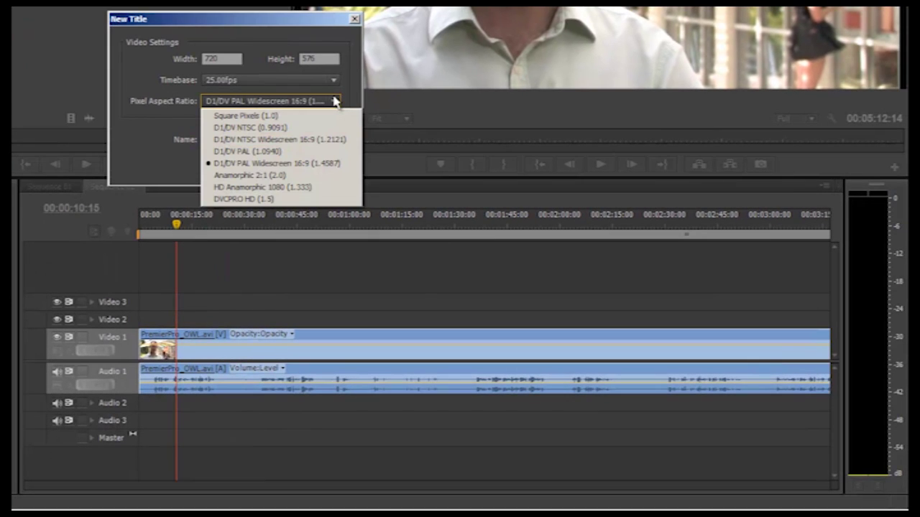
{"action": "left_click", "coordinate": [334, 168]}
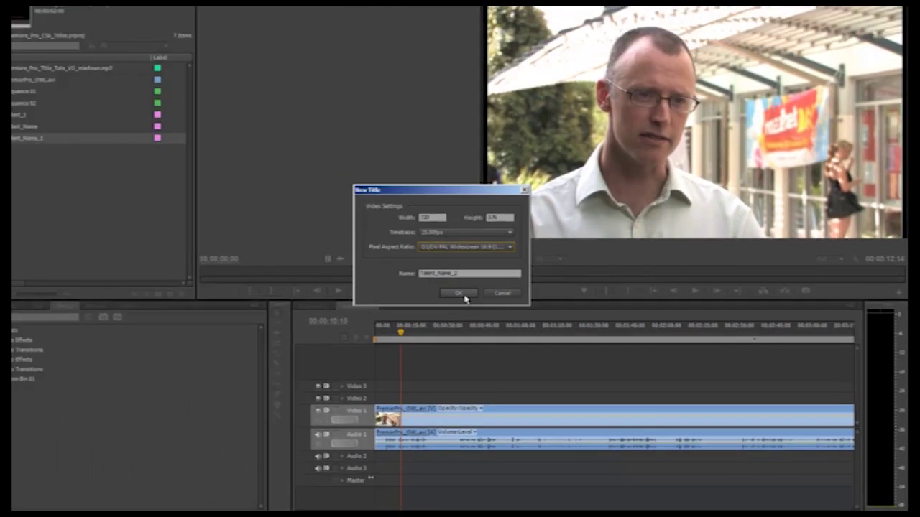
{"action": "left_click", "coordinate": [307, 198]}
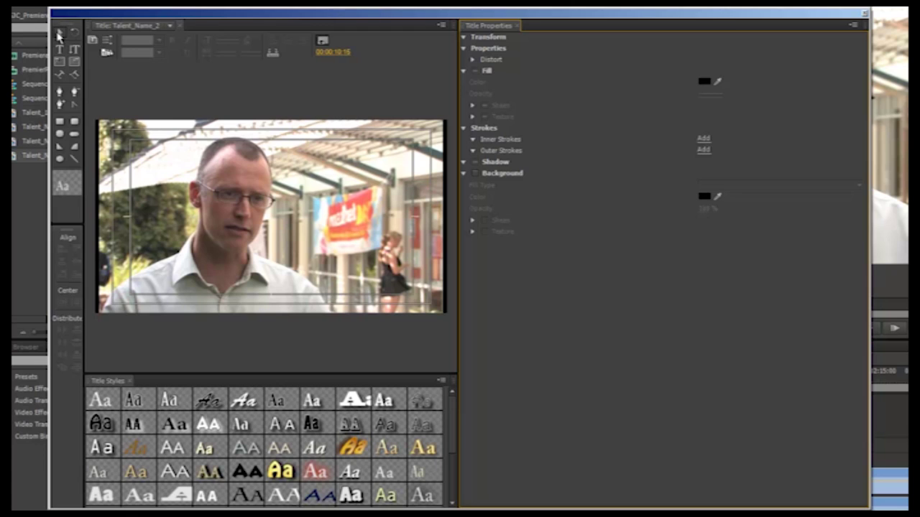
Draw an empty text box near the man's face with the Type Tool, then deselect it
{"action": "left_click", "coordinate": [60, 37]}
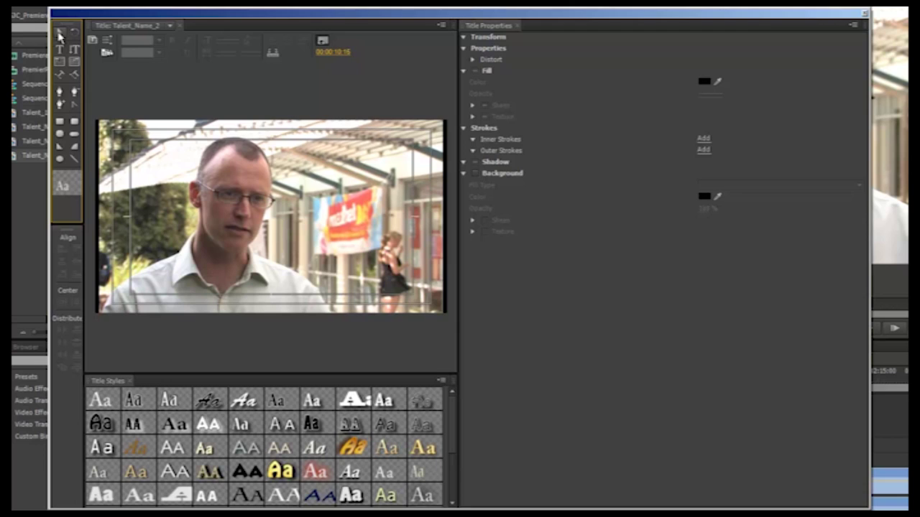
{"action": "left_click", "coordinate": [59, 49]}
{"action": "left_click", "coordinate": [140, 167]}
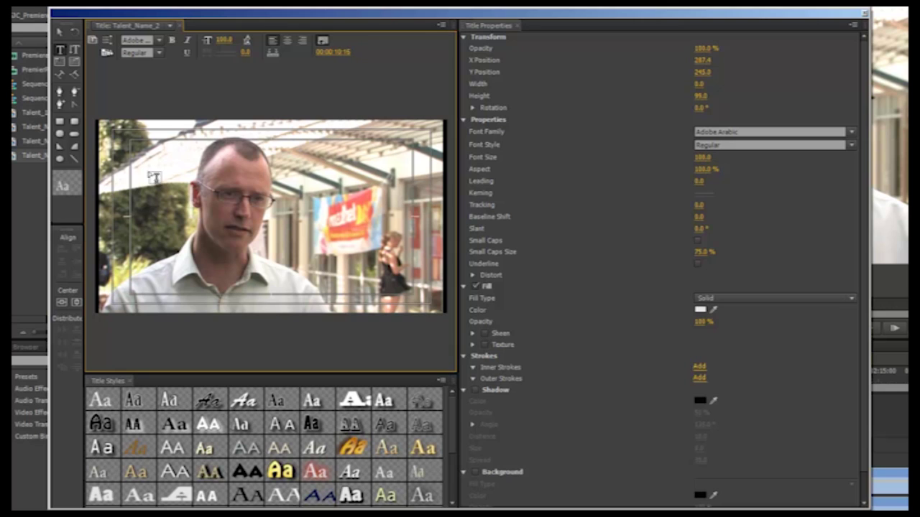
{"action": "left_click_drag", "start_coordinate": [215, 222], "coordinate": [217, 222]}
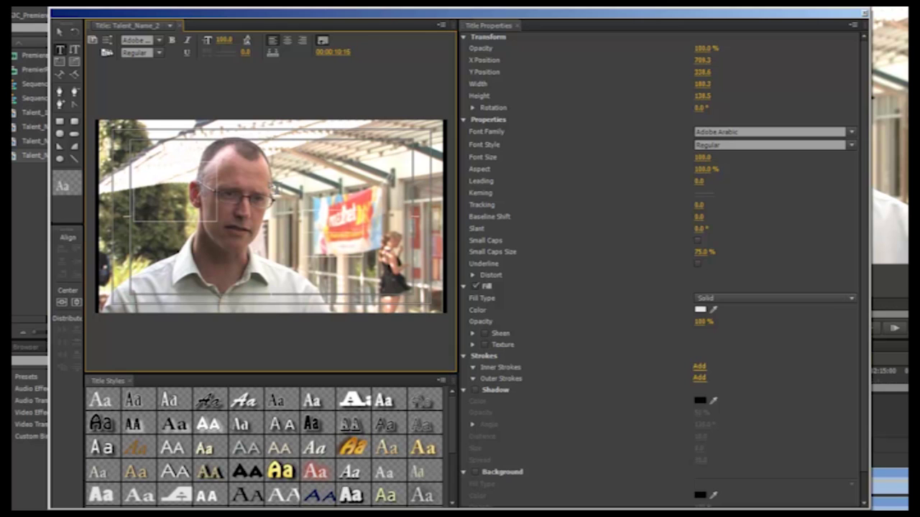
{"action": "key", "text": "Escape"}
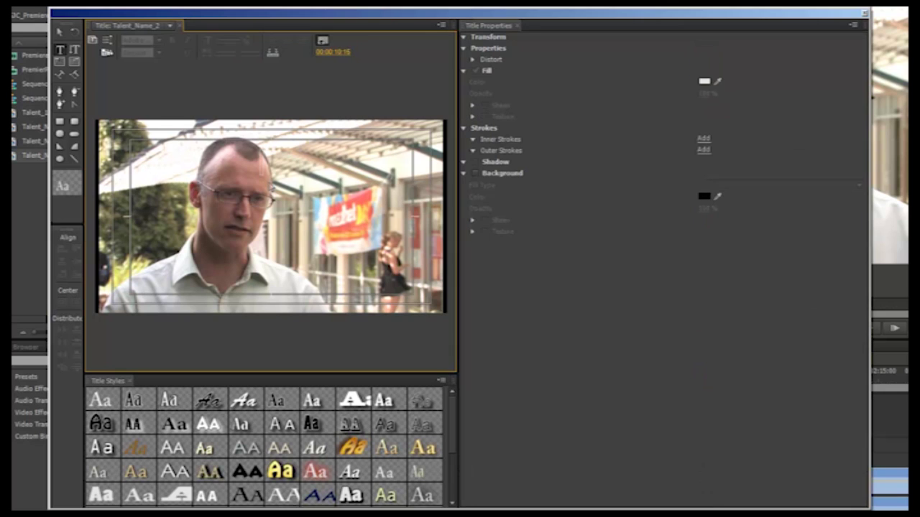
{"action": "left_click", "coordinate": [74, 63]}
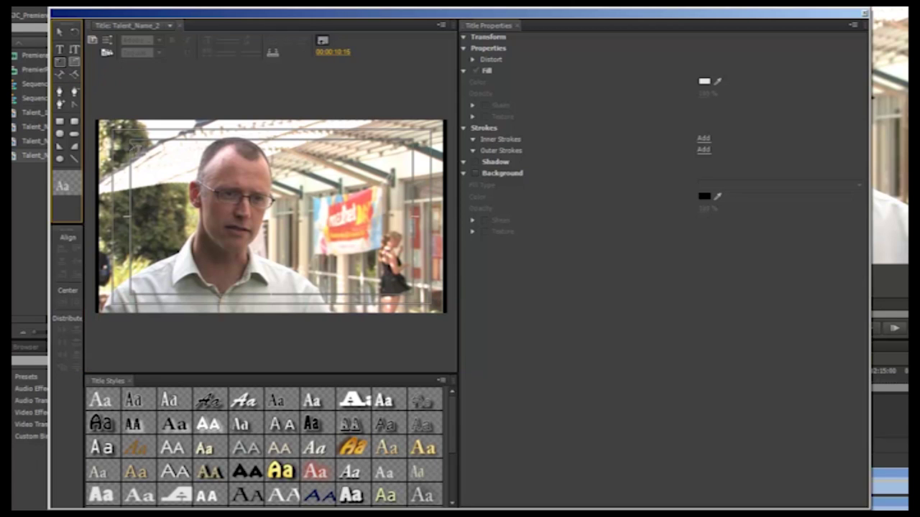
{"action": "left_click", "coordinate": [137, 145]}
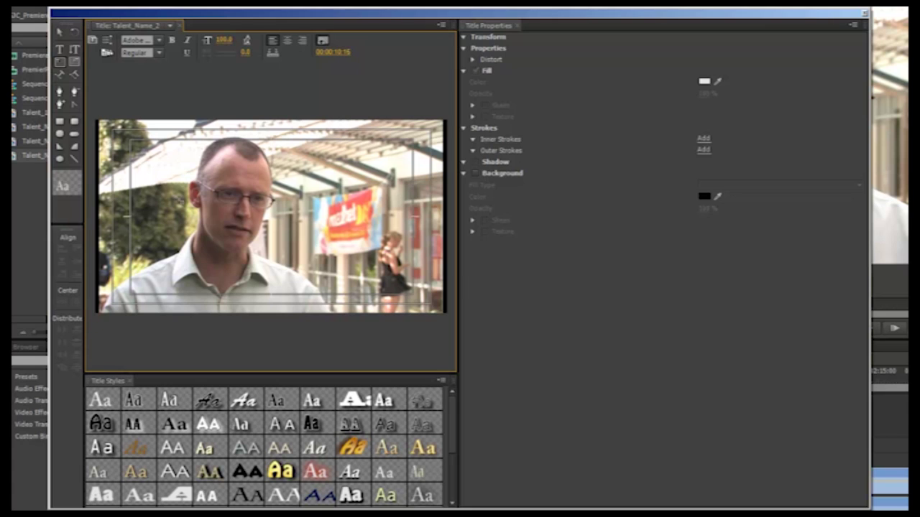
{"action": "left_click", "coordinate": [409, 289]}
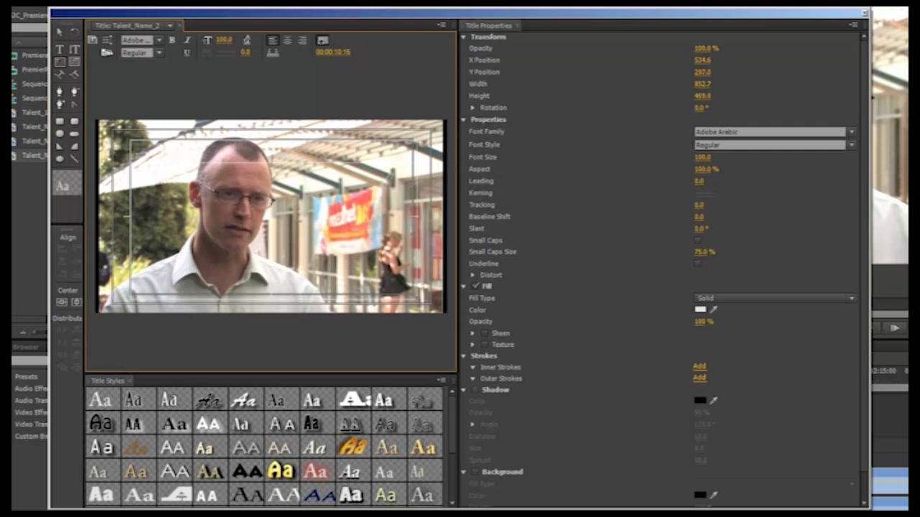
{"action": "left_click", "coordinate": [132, 157]}
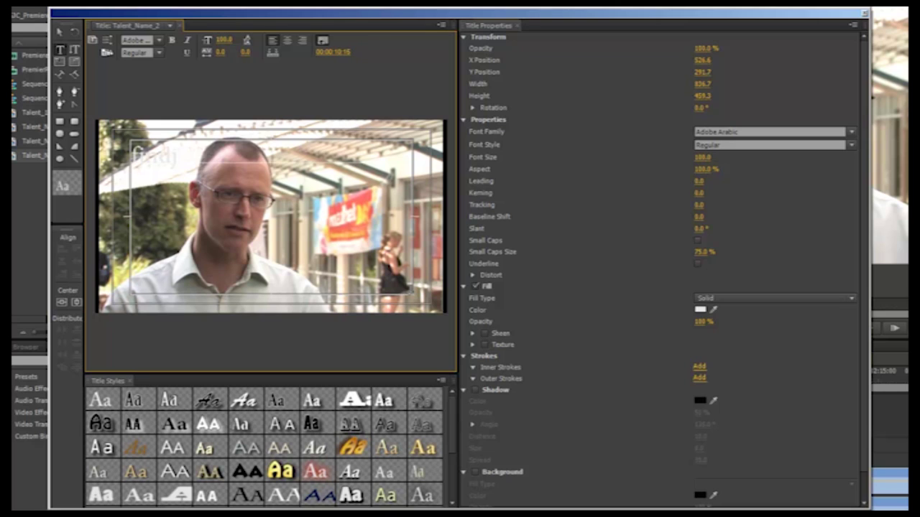
{"action": "type", "text": "fjndjnfgjangfkndgjnsgdnsjfjndsngskndgsdjn"}
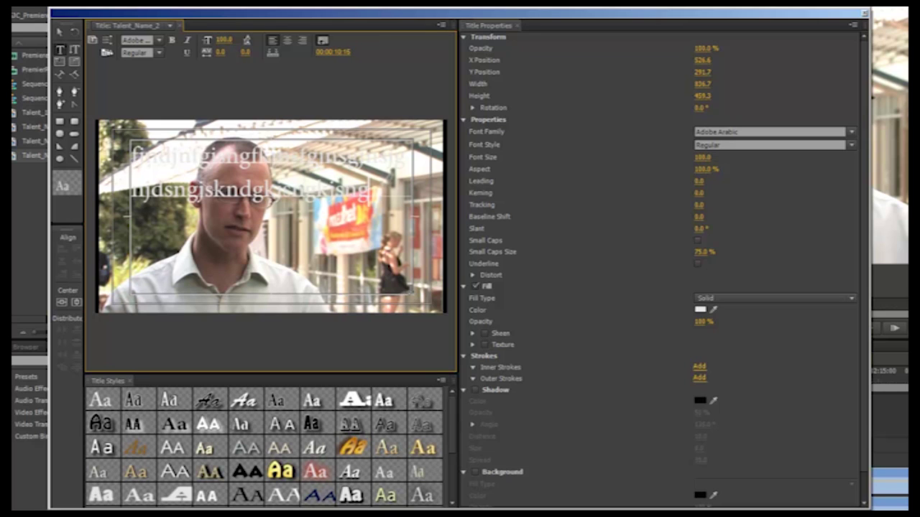
{"action": "key", "text": "ctrl+a"}
{"action": "key", "text": "BackSpace"}
{"action": "key", "text": "Escape"}
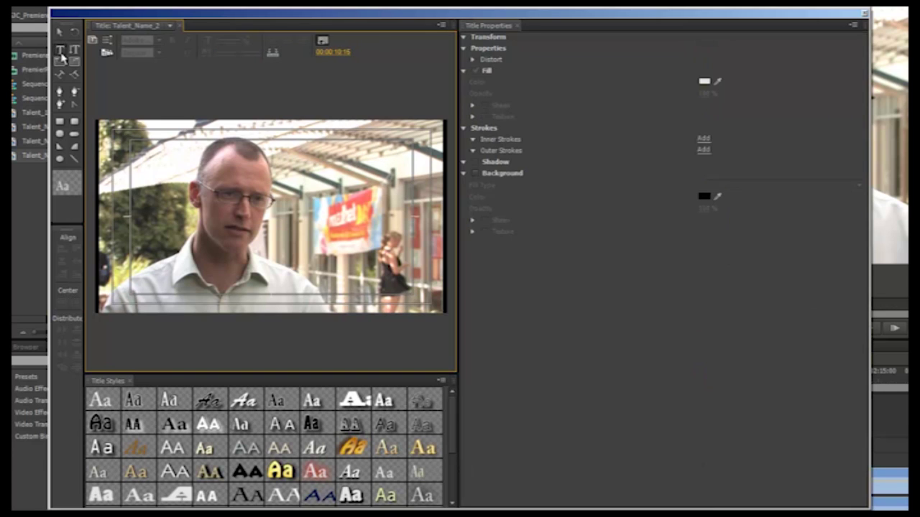
{"action": "left_click_drag", "start_coordinate": [137, 142], "coordinate": [361, 209]}
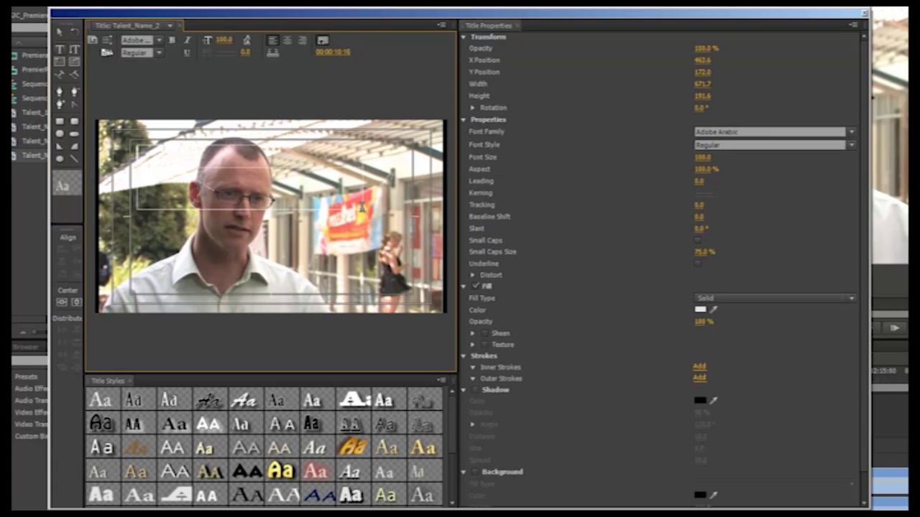
{"action": "key", "text": "Escape"}
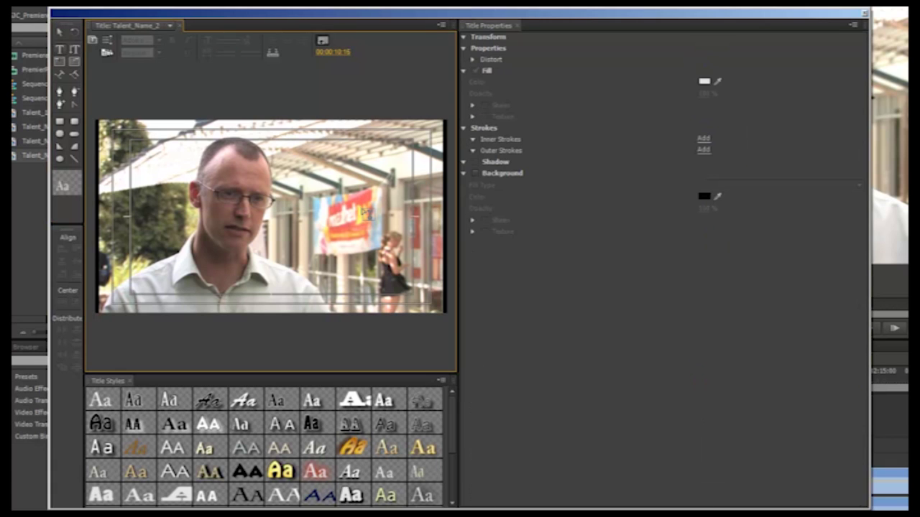
{"action": "left_click", "coordinate": [154, 163]}
{"action": "type", "text": "ghjnfjhnfjhnfjhnhd"}
{"action": "type", "text": "jnhdjnhfj"}
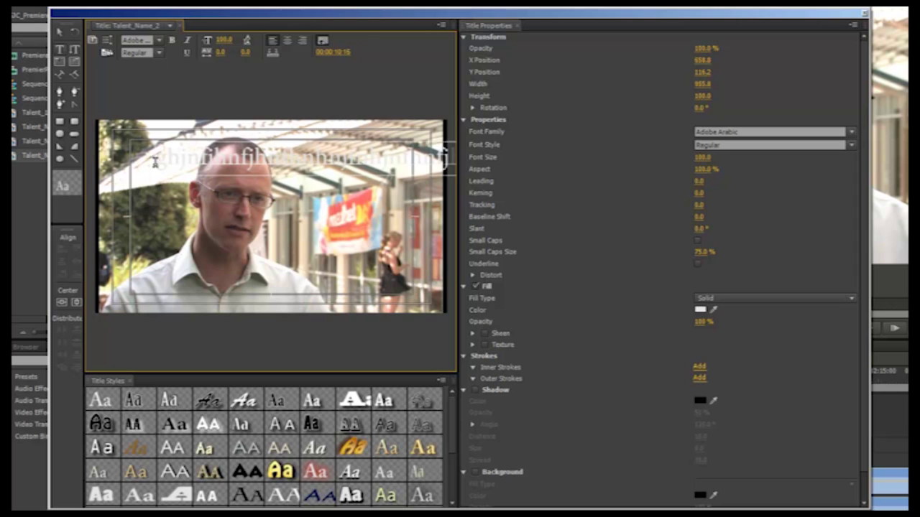
{"action": "key", "text": "ctrl+a"}
{"action": "key", "text": "BackSpace"}
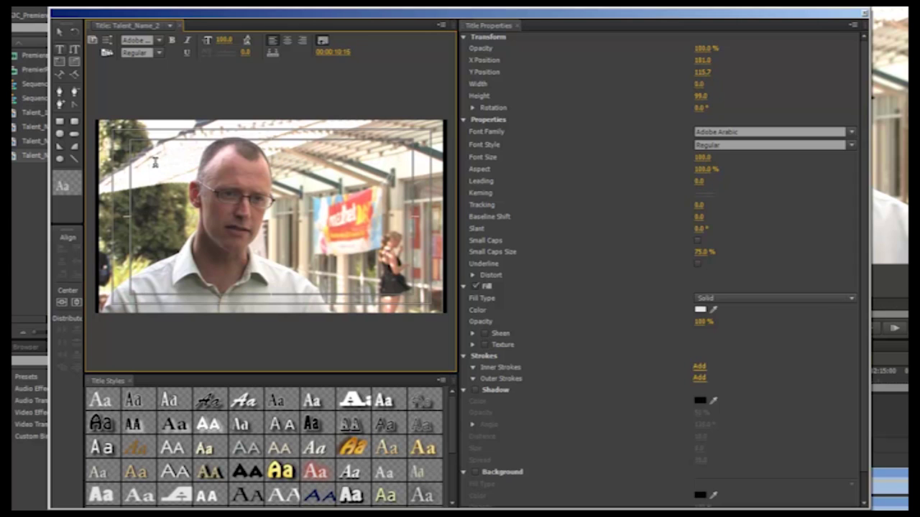
{"action": "left_click", "coordinate": [62, 66]}
{"action": "left_click", "coordinate": [109, 89]}
{"action": "left_click", "coordinate": [60, 32]}
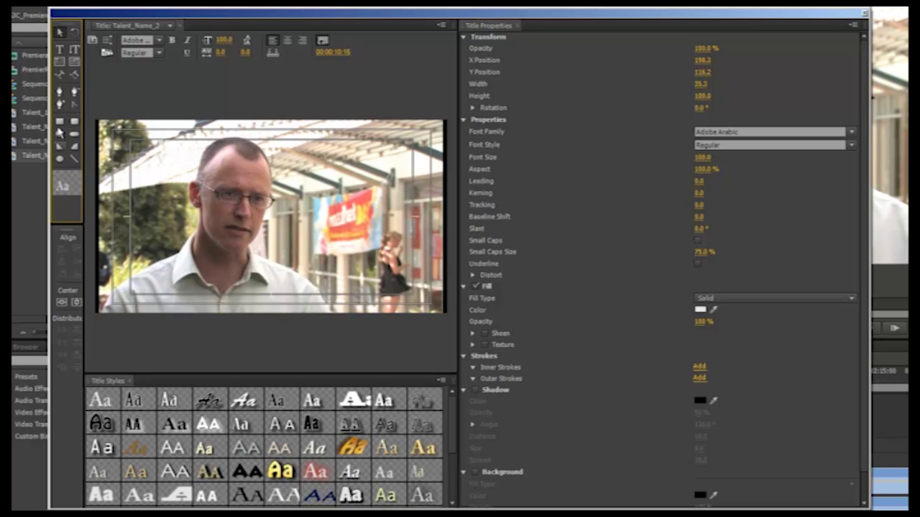
Browse the shape tools and settle on the Rounded Rectangle Tool
{"action": "left_click", "coordinate": [61, 124]}
{"action": "left_click", "coordinate": [60, 146]}
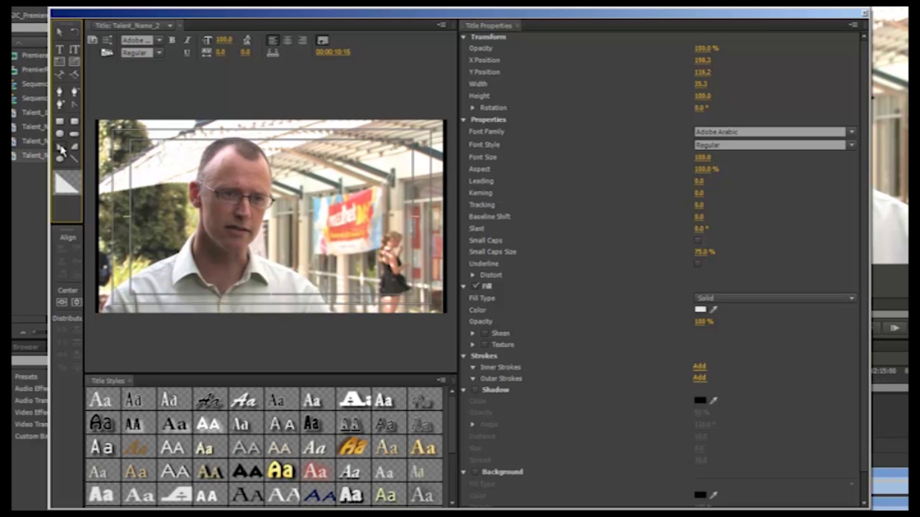
{"action": "left_click", "coordinate": [72, 148]}
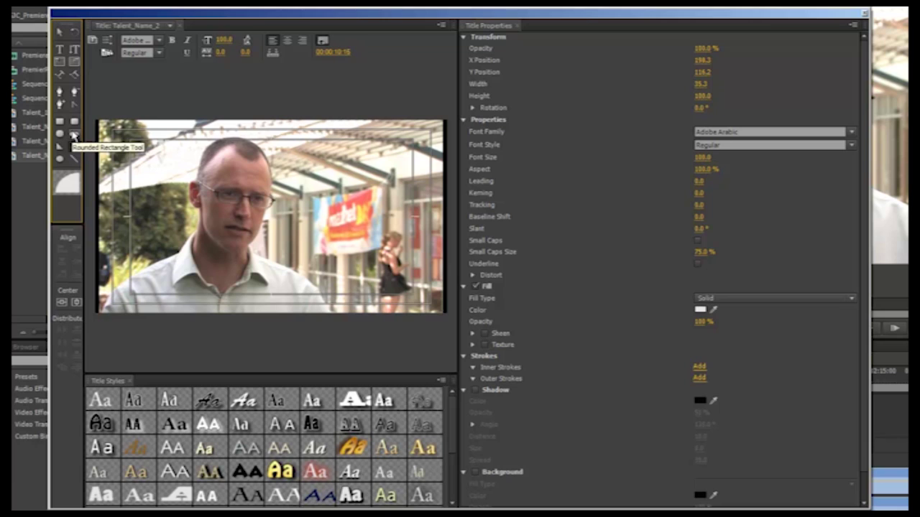
{"action": "left_click", "coordinate": [73, 135]}
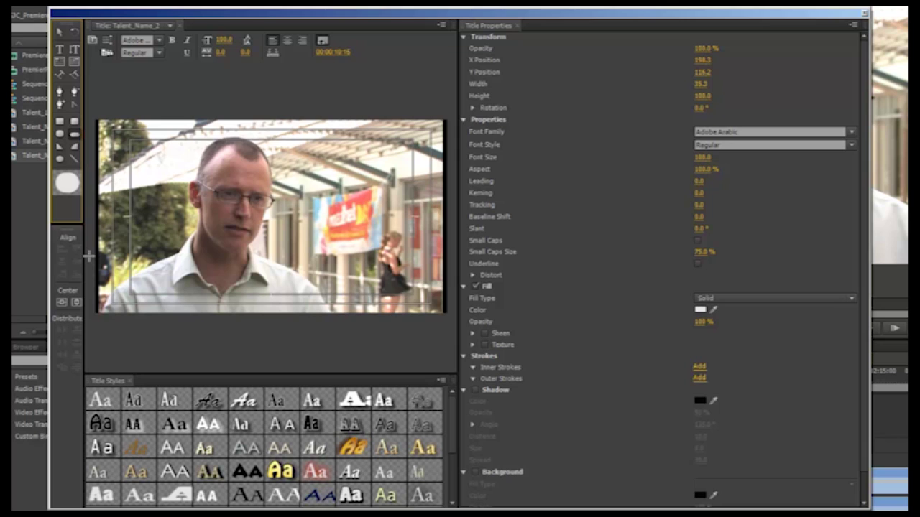
Draw a white 556.3 × 139.2 rounded rectangle at X 230.2, Y 486.1, testing shadow, background and fill
{"action": "left_click_drag", "start_coordinate": [88, 256], "coordinate": [274, 302]}
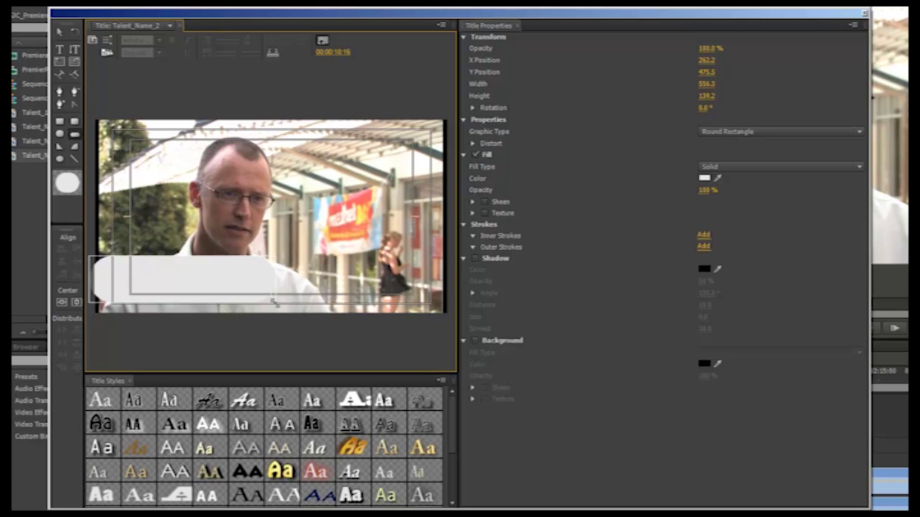
{"action": "left_click_drag", "start_coordinate": [238, 278], "coordinate": [228, 284]}
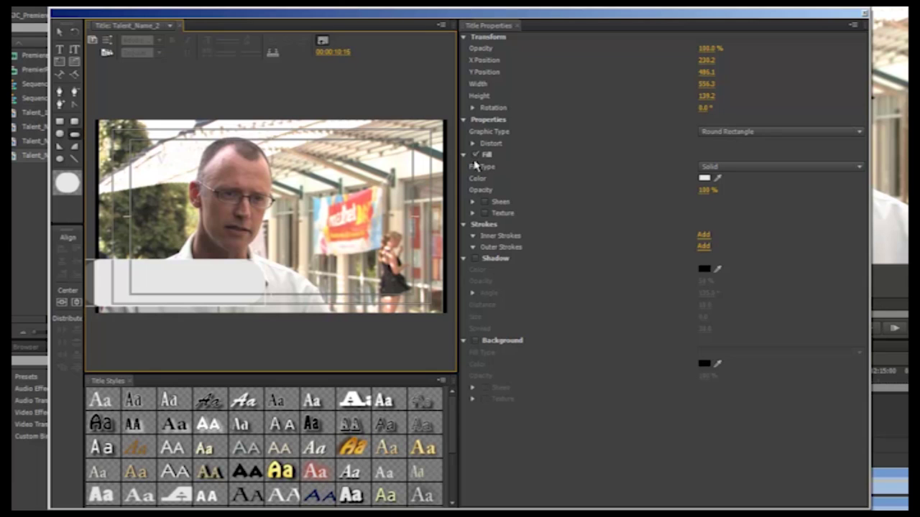
{"action": "left_click", "coordinate": [474, 260]}
{"action": "left_click", "coordinate": [475, 258]}
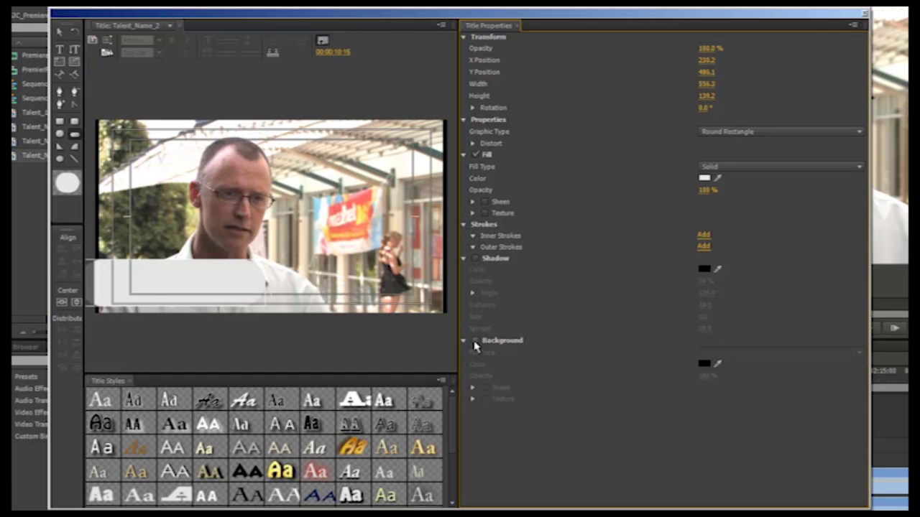
{"action": "left_click", "coordinate": [474, 342]}
{"action": "left_click", "coordinate": [475, 342]}
{"action": "left_click", "coordinate": [477, 156]}
{"action": "left_click", "coordinate": [477, 156]}
{"action": "left_click", "coordinate": [862, 175]}
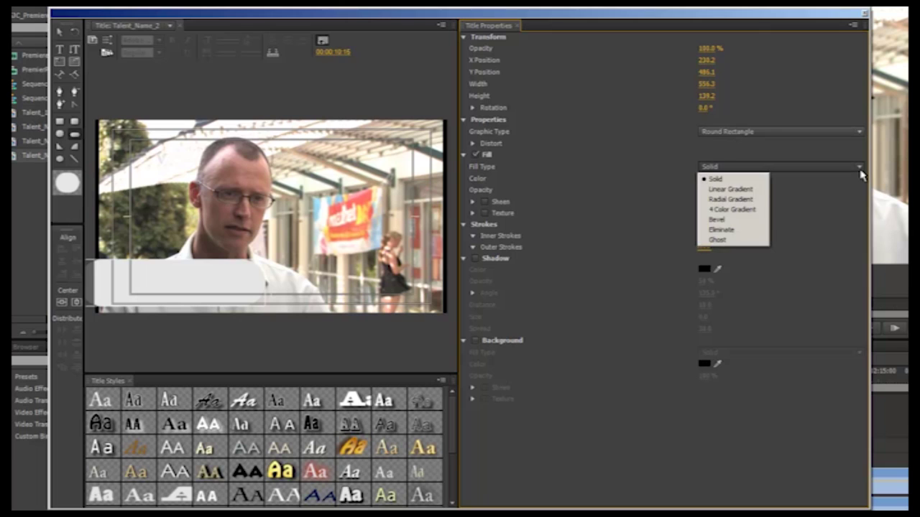
Switch the bar's fill to Linear Gradient with a near-black 050505 left stop
{"action": "left_click", "coordinate": [751, 190]}
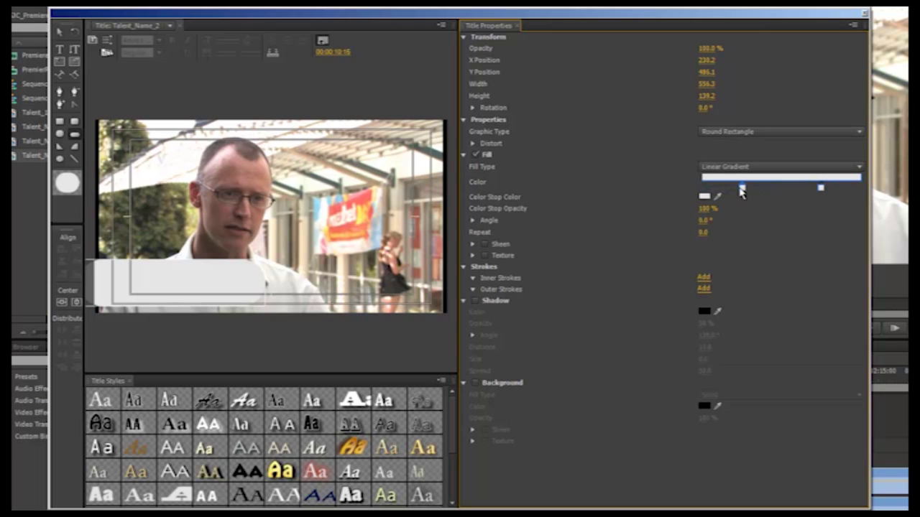
{"action": "left_click_drag", "start_coordinate": [742, 192], "coordinate": [725, 191]}
{"action": "left_click", "coordinate": [706, 197]}
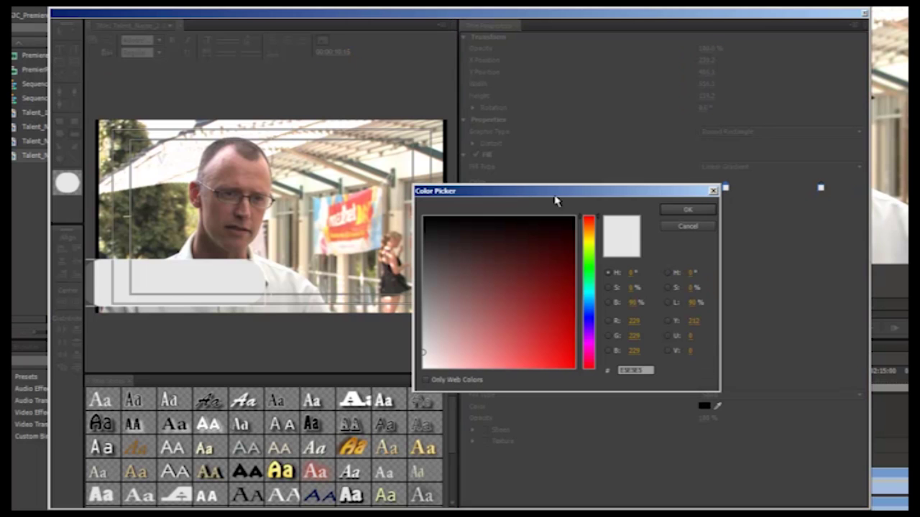
{"action": "left_click", "coordinate": [424, 222]}
{"action": "left_click", "coordinate": [692, 212]}
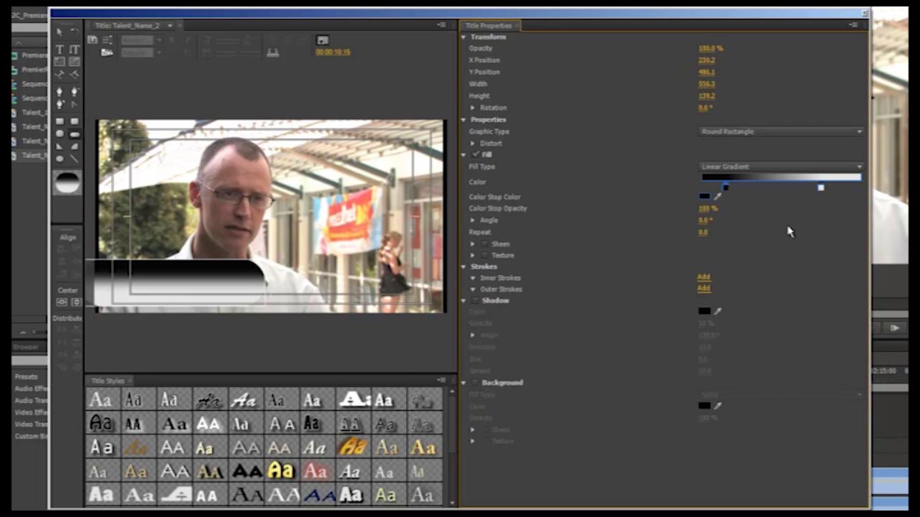
Set the right stop to grey 5F5C5C at 79% opacity, keeping the angle at 0°
{"action": "left_click", "coordinate": [821, 188]}
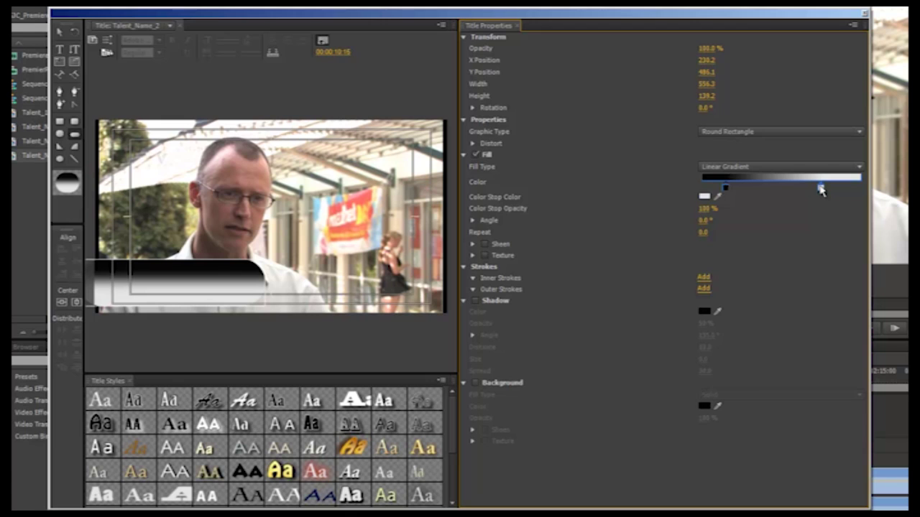
{"action": "left_click", "coordinate": [706, 198]}
{"action": "left_click_drag", "start_coordinate": [440, 260], "coordinate": [430, 279]}
{"action": "left_click", "coordinate": [710, 210]}
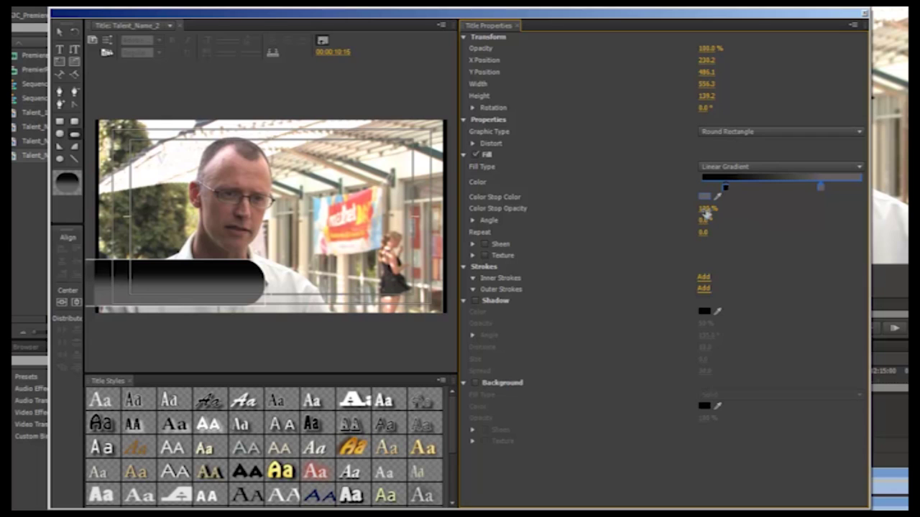
{"action": "left_click", "coordinate": [703, 209]}
{"action": "mouse_move", "coordinate": [708, 209]}
{"action": "left_mouse_down"}
{"action": "mouse_move", "coordinate": [679, 213]}
{"action": "mouse_move", "coordinate": [707, 212]}
{"action": "left_mouse_up"}
{"action": "left_click", "coordinate": [700, 221]}
{"action": "key", "text": "Return"}
Enable Sheen on the bar and lower its opacity to 79%
{"action": "left_click", "coordinate": [485, 245]}
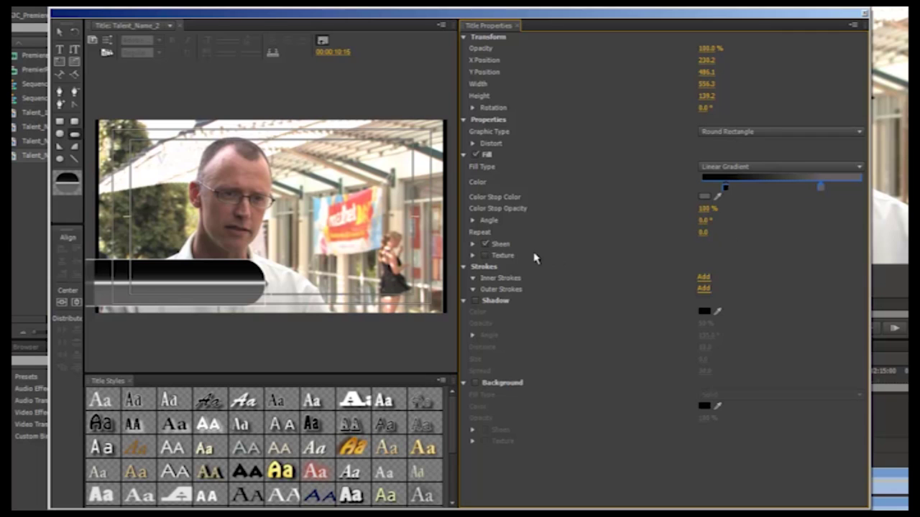
{"action": "left_click", "coordinate": [473, 244]}
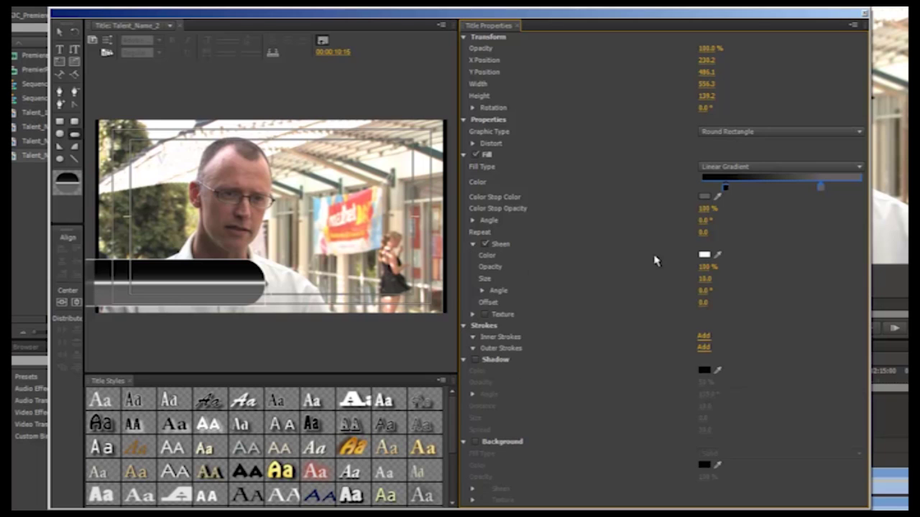
{"action": "left_click_drag", "start_coordinate": [704, 268], "coordinate": [741, 282]}
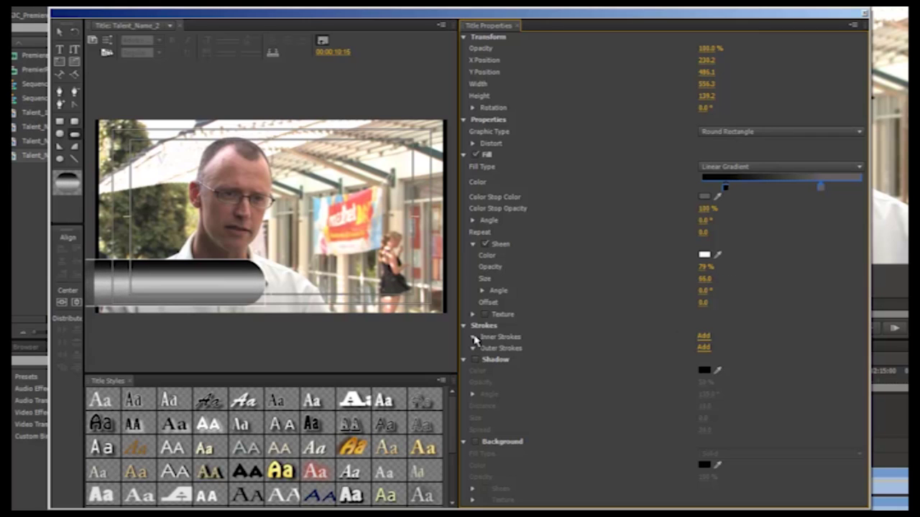
Add an inner stroke to the bar and set its size to 1.0
{"action": "left_click", "coordinate": [702, 337]}
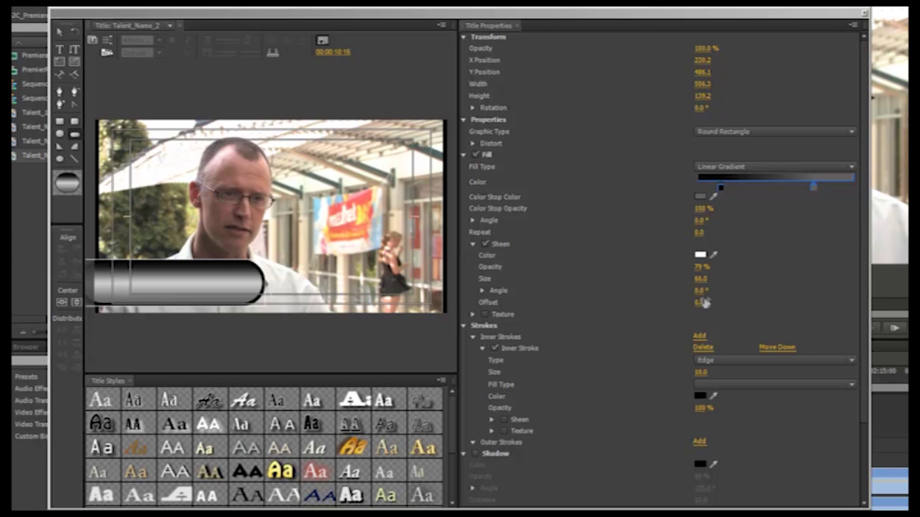
{"action": "left_click", "coordinate": [701, 373]}
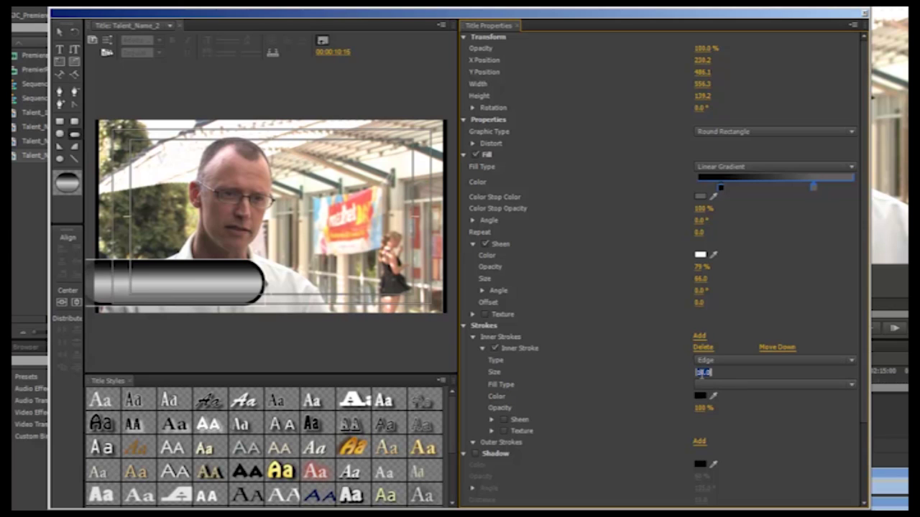
{"action": "type", "text": "0"}
{"action": "key", "text": "Return"}
{"action": "mouse_move", "coordinate": [686, 375]}
{"action": "left_mouse_down"}
{"action": "mouse_move", "coordinate": [718, 377]}
{"action": "mouse_move", "coordinate": [678, 376]}
{"action": "left_mouse_up"}
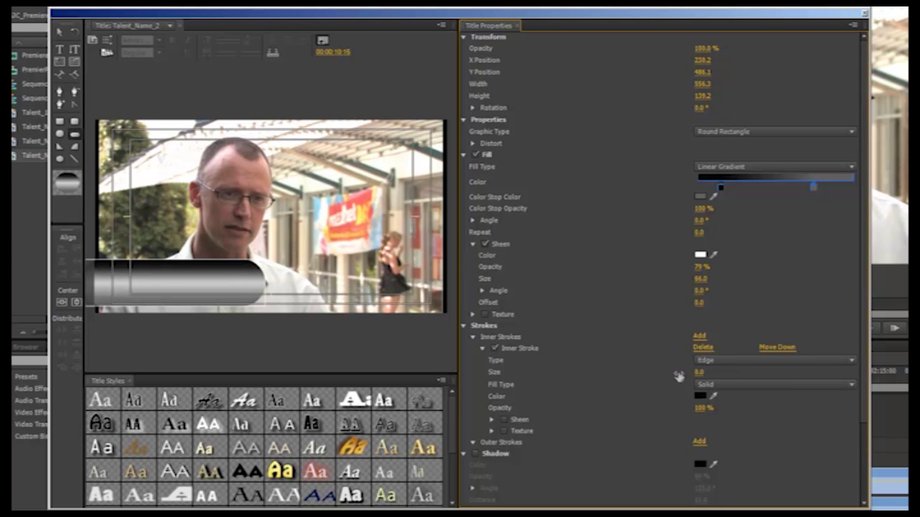
{"action": "left_click", "coordinate": [702, 372]}
{"action": "type", "text": "1"}
{"action": "key", "text": "Return"}
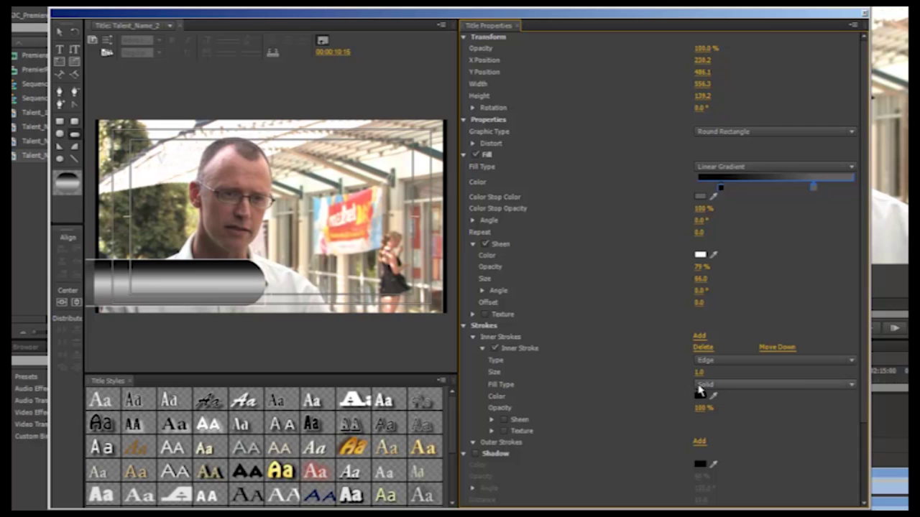
Enable the drop shadow at a -212° angle, leaving the title background off
{"action": "left_click", "coordinate": [475, 454]}
{"action": "scroll", "coordinate": [597, 457], "scroll_direction": "down", "scroll_amount": 2}
{"action": "scroll", "coordinate": [598, 456], "scroll_direction": "down", "scroll_amount": 2}
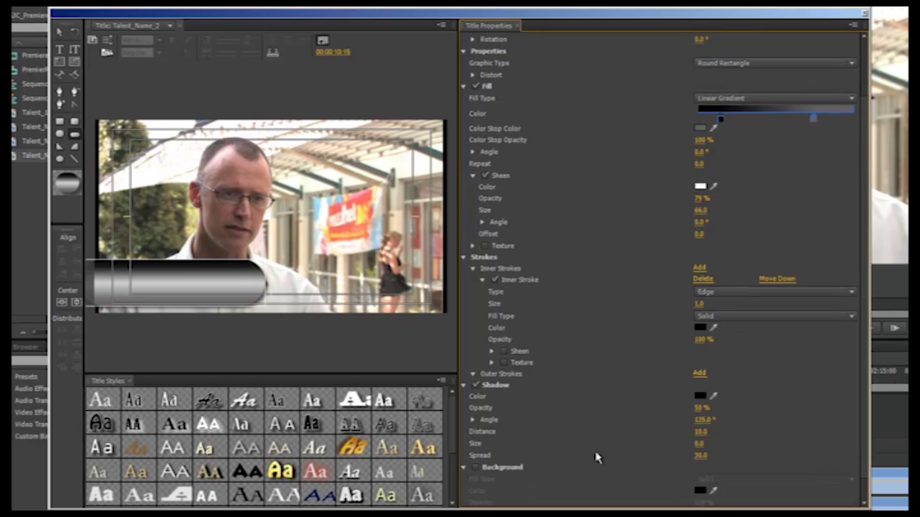
{"action": "mouse_move", "coordinate": [701, 421]}
{"action": "left_mouse_down"}
{"action": "mouse_move", "coordinate": [744, 419]}
{"action": "mouse_move", "coordinate": [714, 424]}
{"action": "left_mouse_up"}
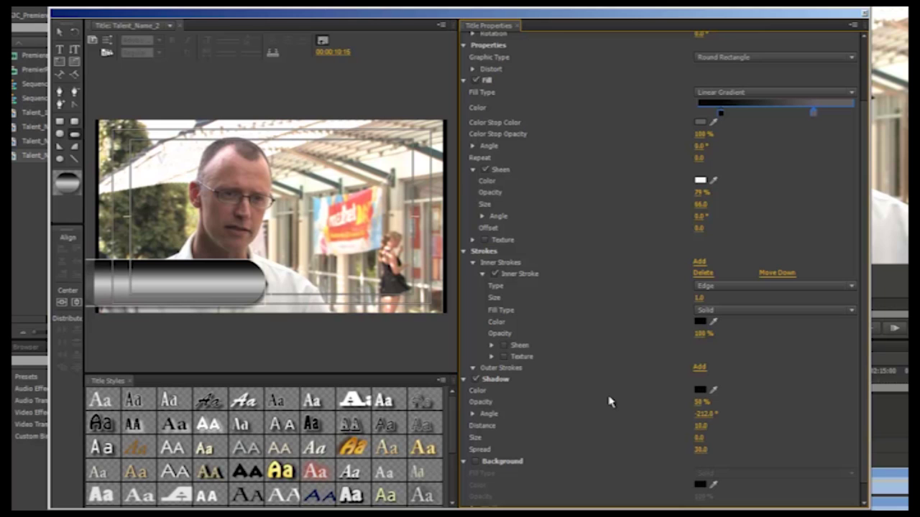
{"action": "scroll", "coordinate": [609, 402], "scroll_direction": "down", "scroll_amount": 1}
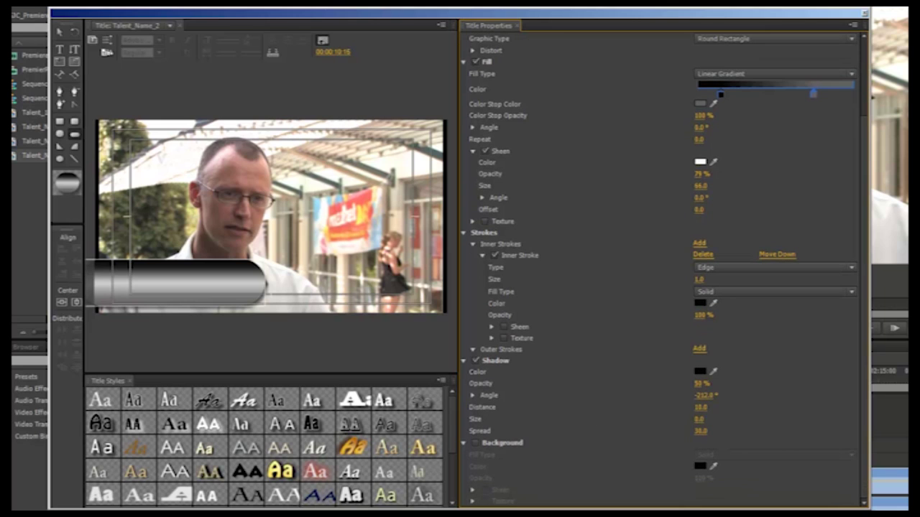
{"action": "left_click", "coordinate": [475, 443]}
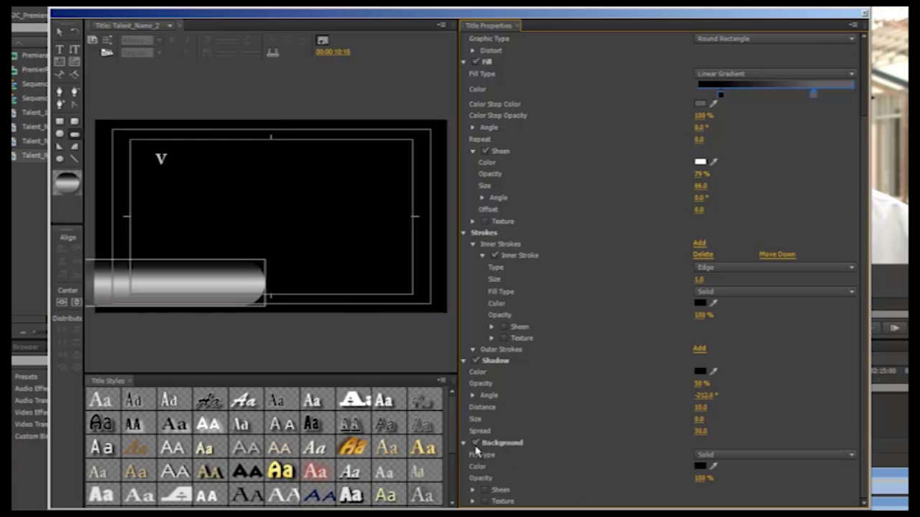
{"action": "left_click", "coordinate": [475, 443]}
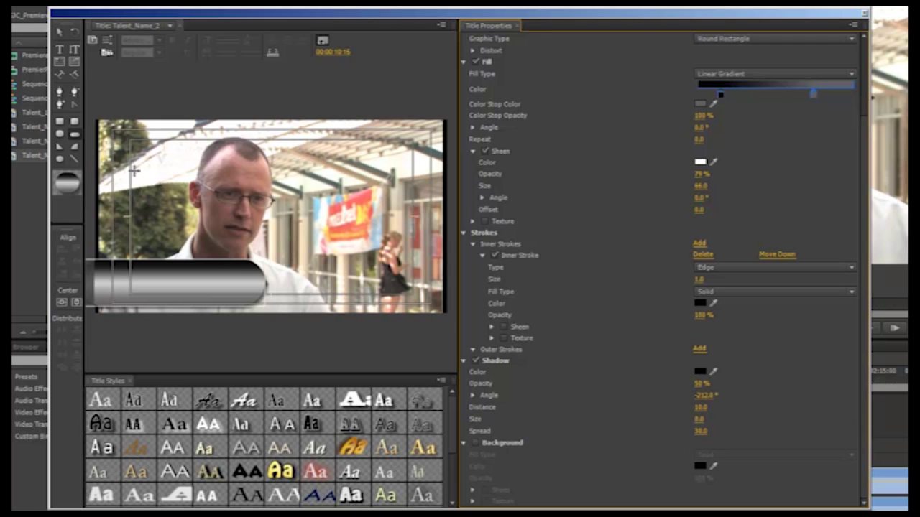
Draw an area text box across the chrome bar
{"action": "left_click", "coordinate": [62, 57]}
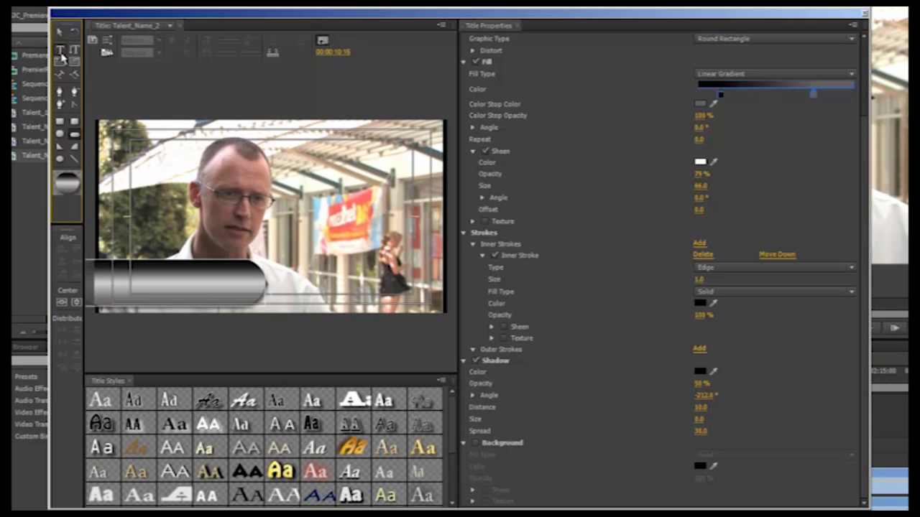
{"action": "left_click", "coordinate": [61, 61]}
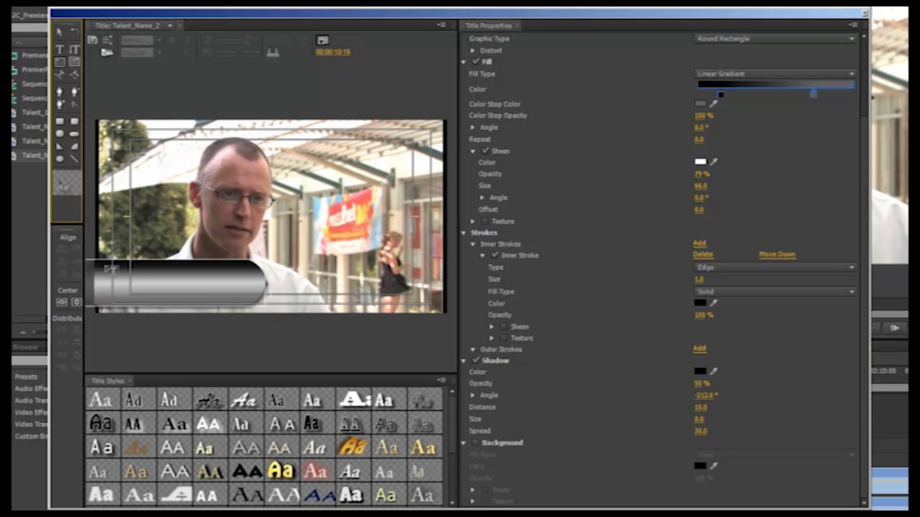
{"action": "left_click_drag", "start_coordinate": [106, 268], "coordinate": [262, 295]}
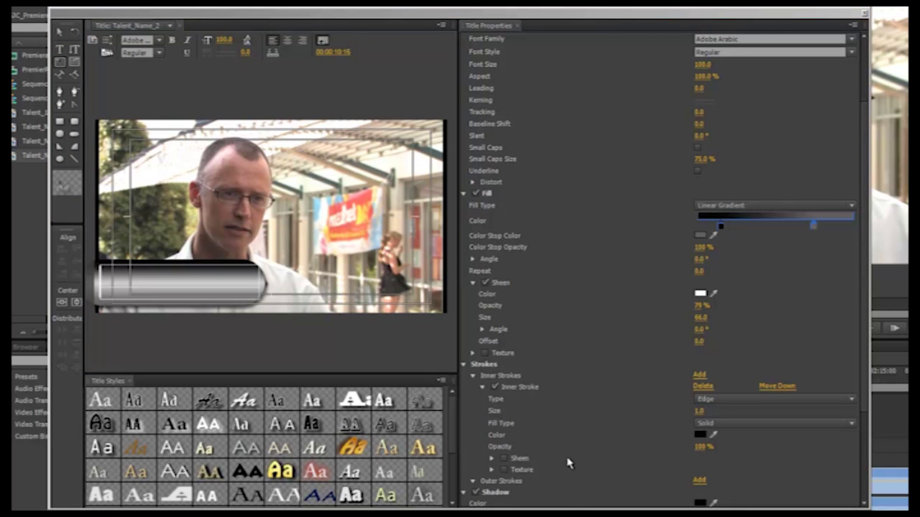
Turn off Sheen, Inner Stroke and Shadow and set the text Fill Type to Solid
{"action": "left_click", "coordinate": [485, 282]}
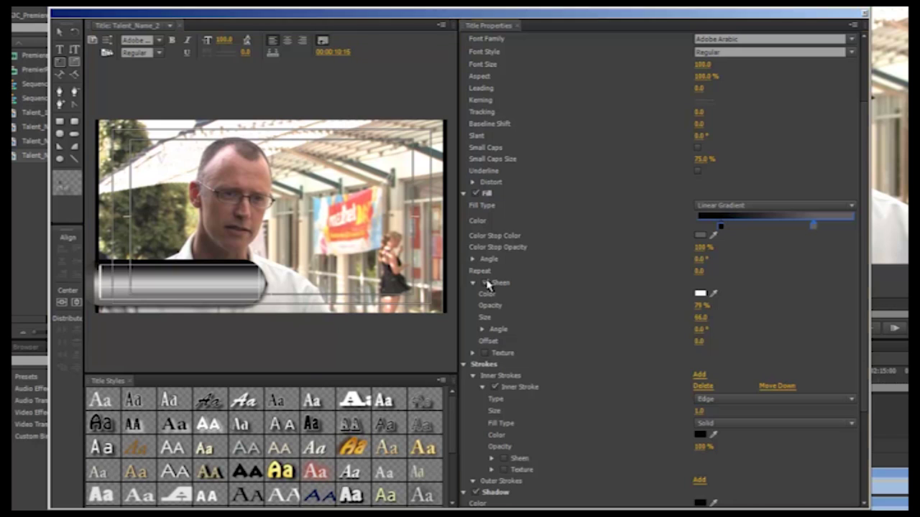
{"action": "left_click", "coordinate": [495, 387]}
{"action": "left_click", "coordinate": [476, 493]}
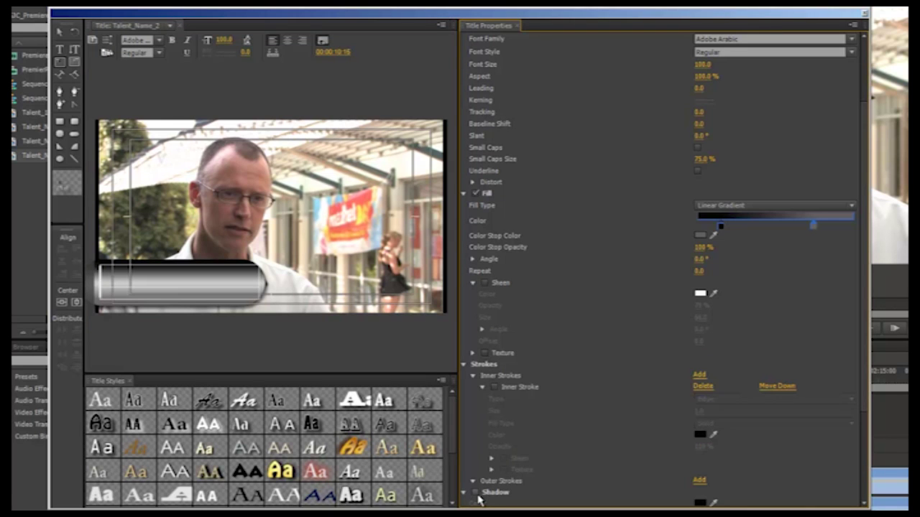
{"action": "scroll", "coordinate": [479, 499], "scroll_direction": "down", "scroll_amount": 1}
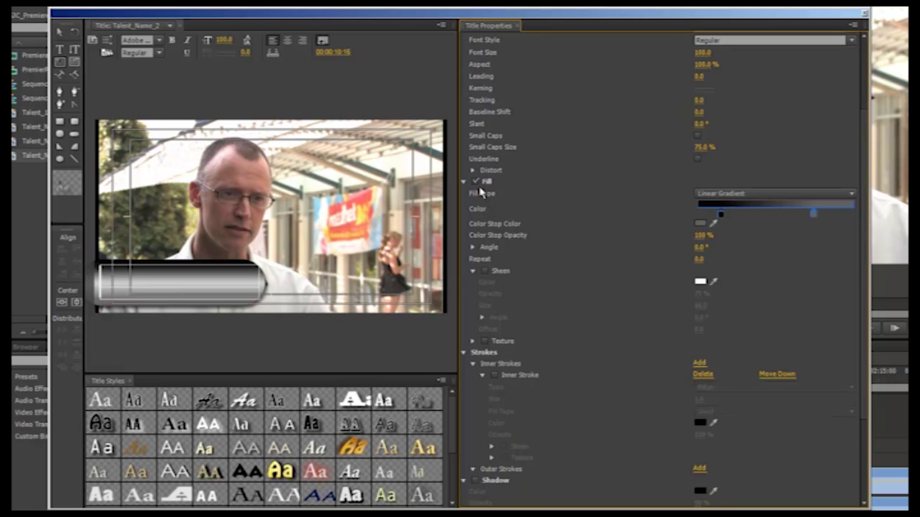
{"action": "left_click", "coordinate": [787, 192]}
{"action": "left_click", "coordinate": [719, 203]}
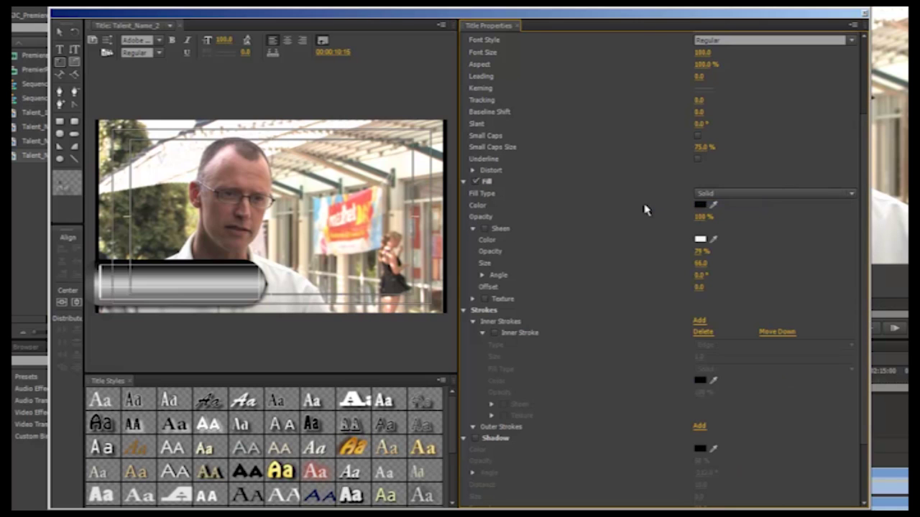
{"action": "scroll", "coordinate": [611, 373], "scroll_direction": "down", "scroll_amount": 3}
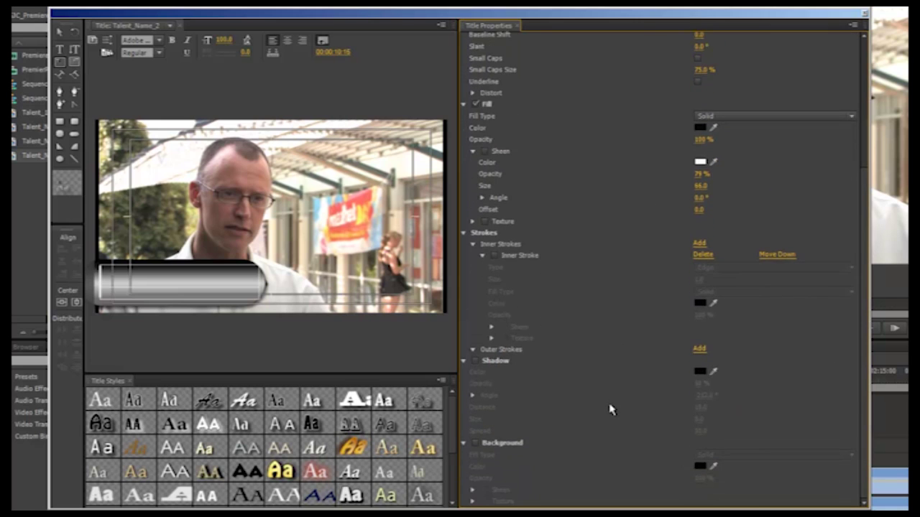
{"action": "scroll", "coordinate": [603, 401], "scroll_direction": "up", "scroll_amount": 5}
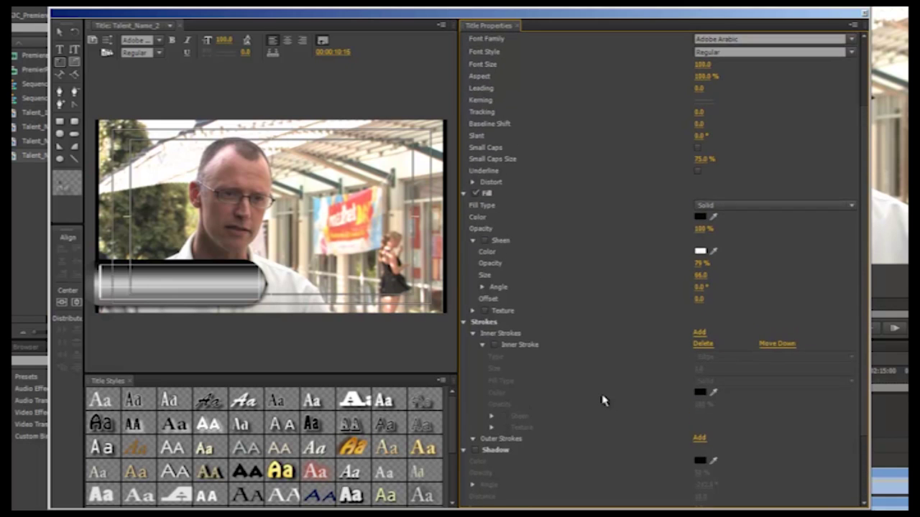
{"action": "scroll", "coordinate": [604, 401], "scroll_direction": "up", "scroll_amount": 2}
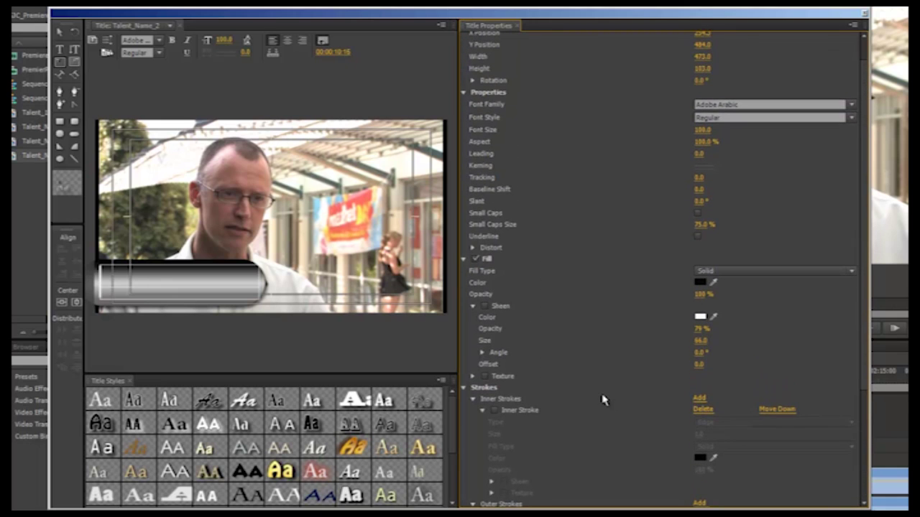
{"action": "scroll", "coordinate": [604, 400], "scroll_direction": "up", "scroll_amount": 2}
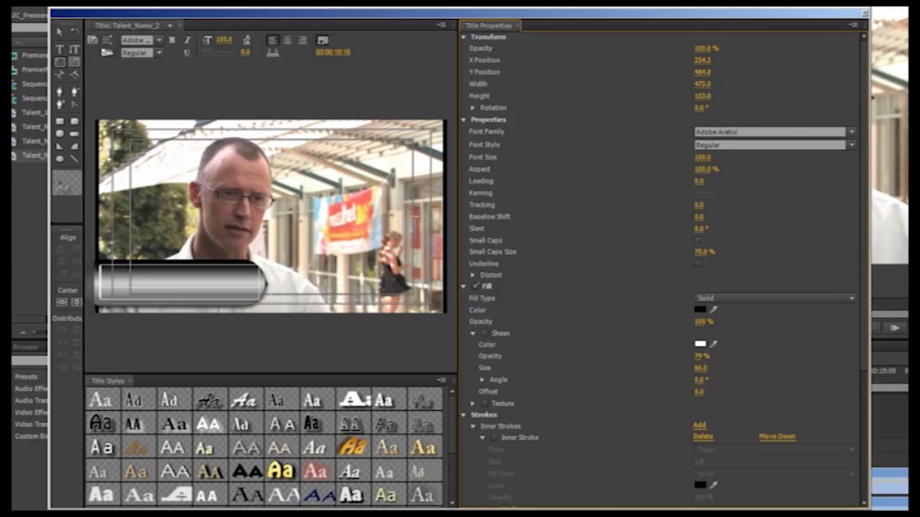
Type 'Talent Name' into the box on the chrome bar, in black Adobe Arabic Regular at size 100
{"action": "double_click", "coordinate": [107, 282]}
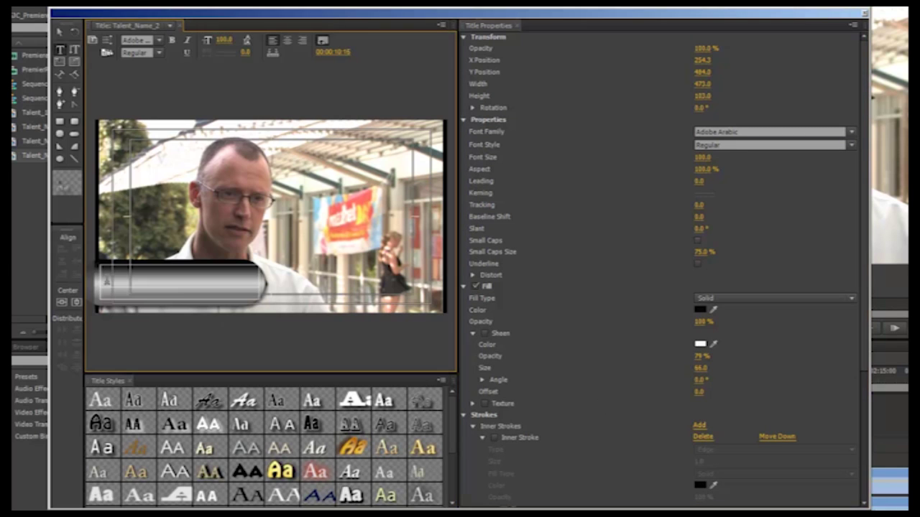
{"action": "type", "text": "Talent "}
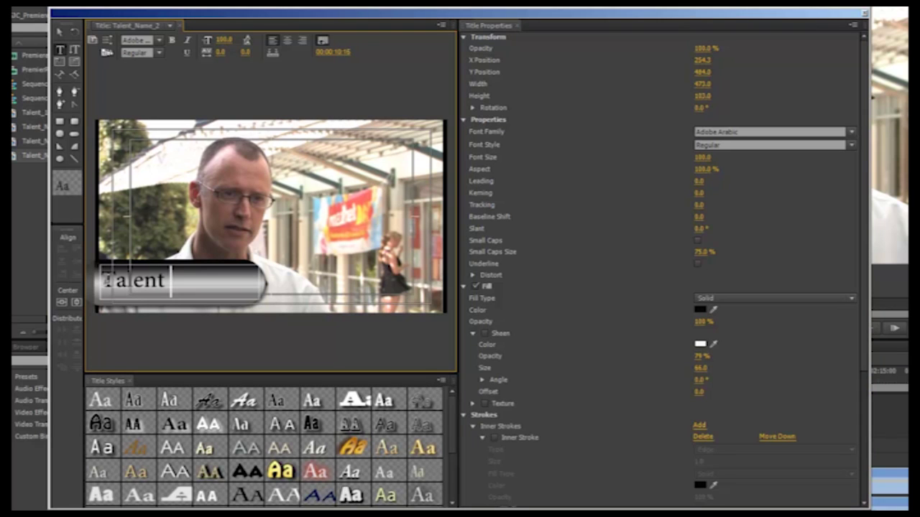
{"action": "type", "text": "Name"}
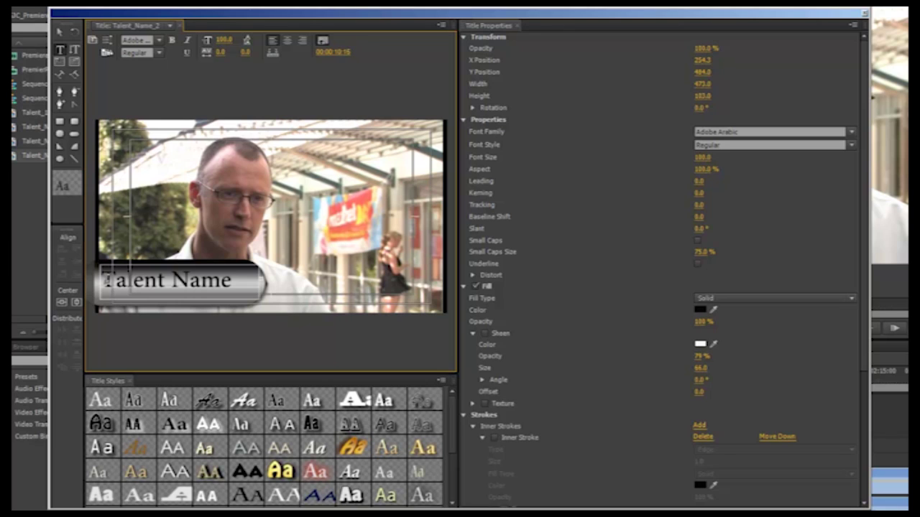
{"action": "double_click", "coordinate": [105, 281]}
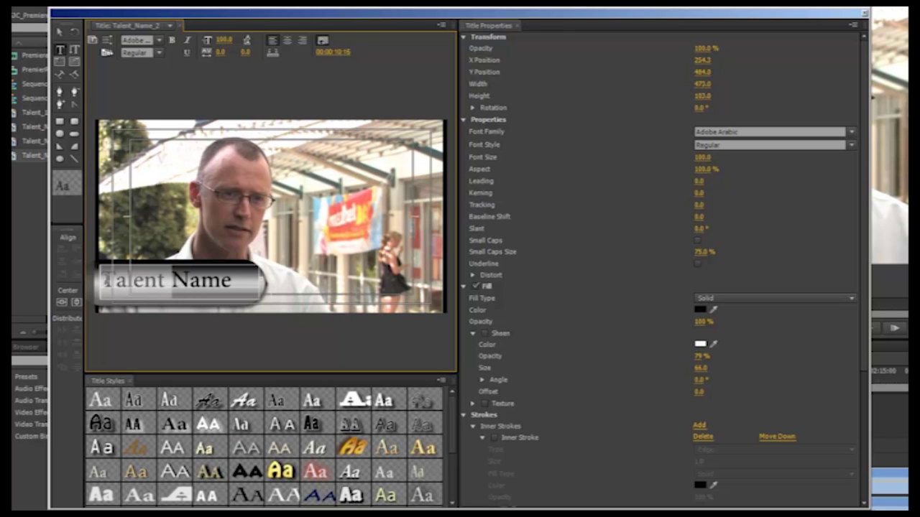
{"action": "left_click", "coordinate": [106, 280]}
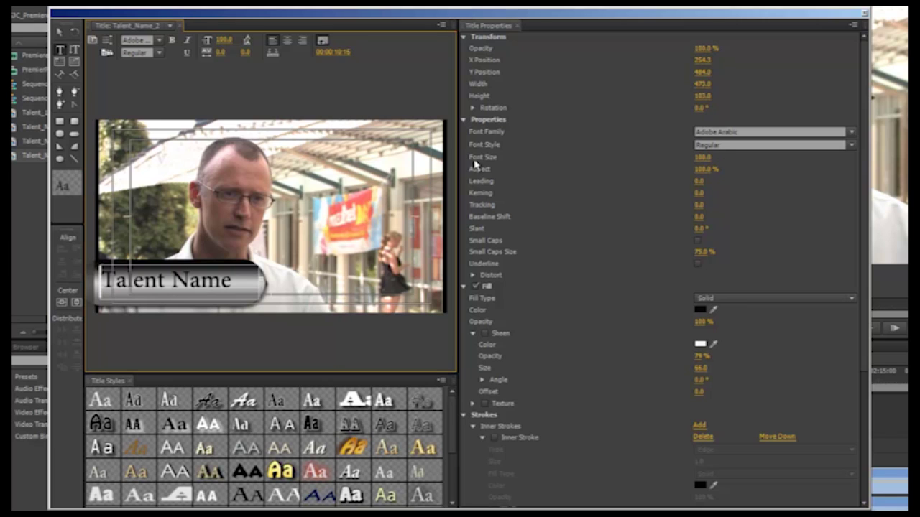
Shrink the title text, then try bold, italic, underline and alignment options before undoing them
{"action": "left_click_drag", "start_coordinate": [703, 158], "coordinate": [676, 159]}
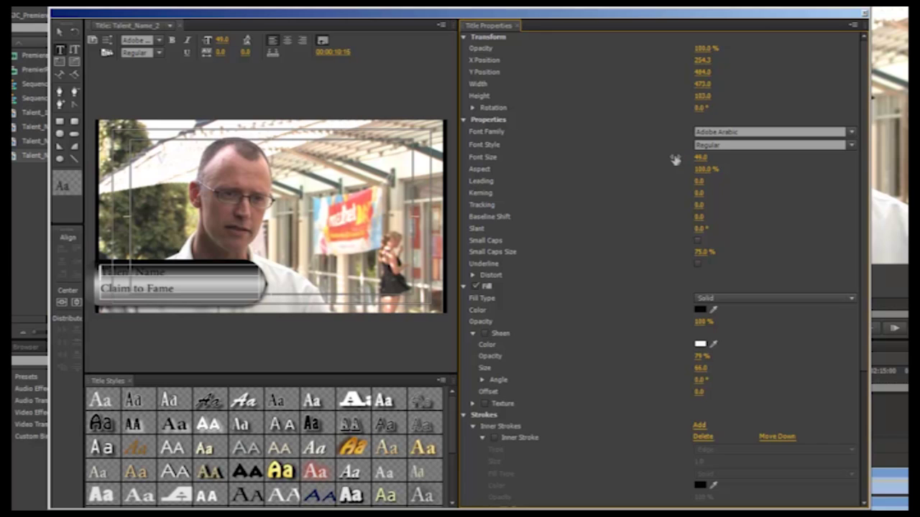
{"action": "left_click", "coordinate": [175, 41]}
{"action": "left_click", "coordinate": [187, 41]}
{"action": "left_click", "coordinate": [187, 53]}
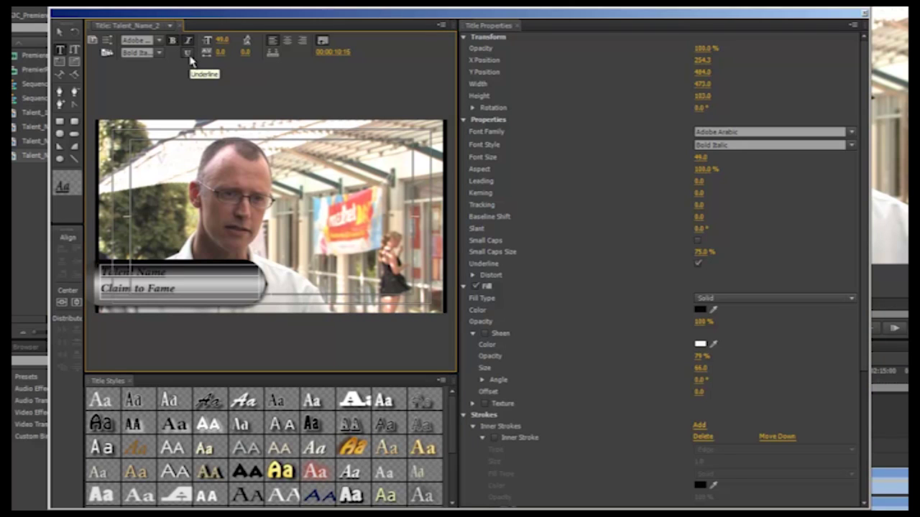
{"action": "left_click", "coordinate": [286, 41]}
{"action": "left_click", "coordinate": [302, 41]}
{"action": "left_click", "coordinate": [287, 42]}
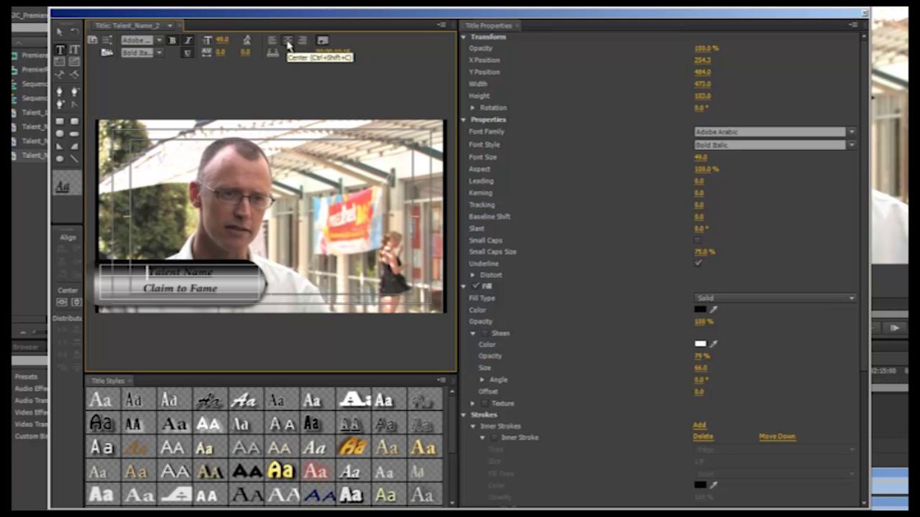
{"action": "left_click", "coordinate": [302, 41]}
{"action": "left_click", "coordinate": [172, 40]}
{"action": "left_click", "coordinate": [187, 40]}
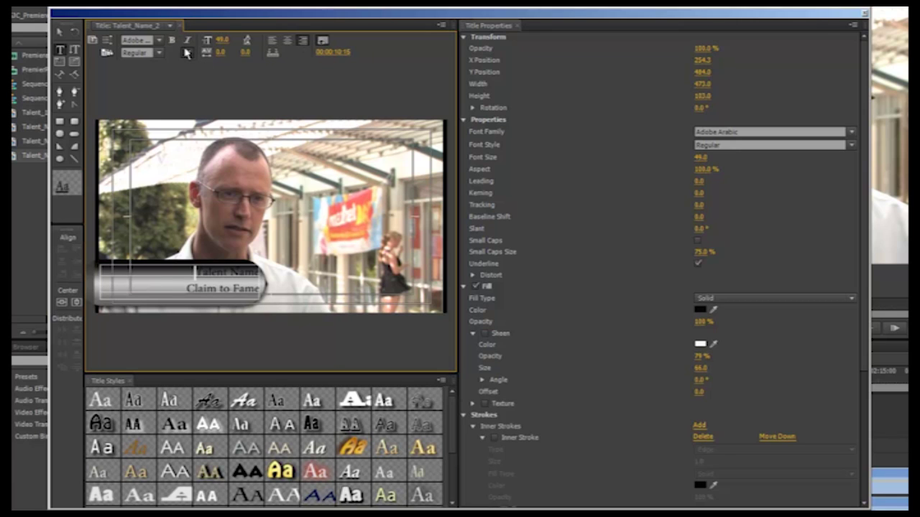
{"action": "left_click", "coordinate": [187, 53]}
Test letter spacing, reset spacing to zero, and leave the text bold and left-aligned
{"action": "left_click_drag", "start_coordinate": [217, 49], "coordinate": [219, 53]}
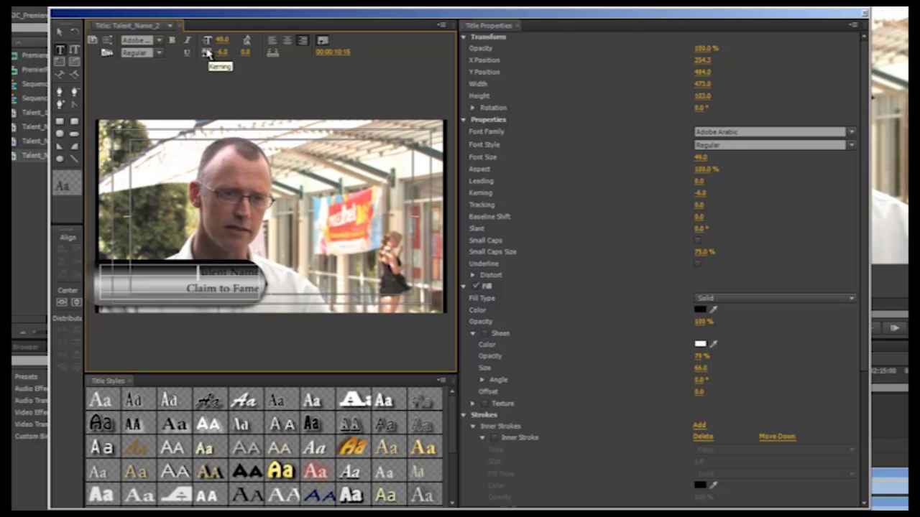
{"action": "left_click_drag", "start_coordinate": [207, 55], "coordinate": [253, 67]}
{"action": "key", "text": "alt+Down"}
{"action": "key", "text": "alt+Down"}
{"action": "key", "text": "alt+Down"}
{"action": "key", "text": "alt+Down"}
{"action": "key", "text": "alt+Down"}
{"action": "key", "text": "alt+Down"}
{"action": "key", "text": "alt+Down"}
{"action": "key", "text": "alt+Down"}
{"action": "key", "text": "alt+Down"}
{"action": "key", "text": "alt+Down"}
{"action": "key", "text": "alt+Down"}
{"action": "key", "text": "alt+Left"}
{"action": "key", "text": "alt+Left"}
{"action": "key", "text": "alt+Left"}
{"action": "key", "text": "alt+Left"}
{"action": "key", "text": "alt+Left"}
{"action": "key", "text": "alt+Left"}
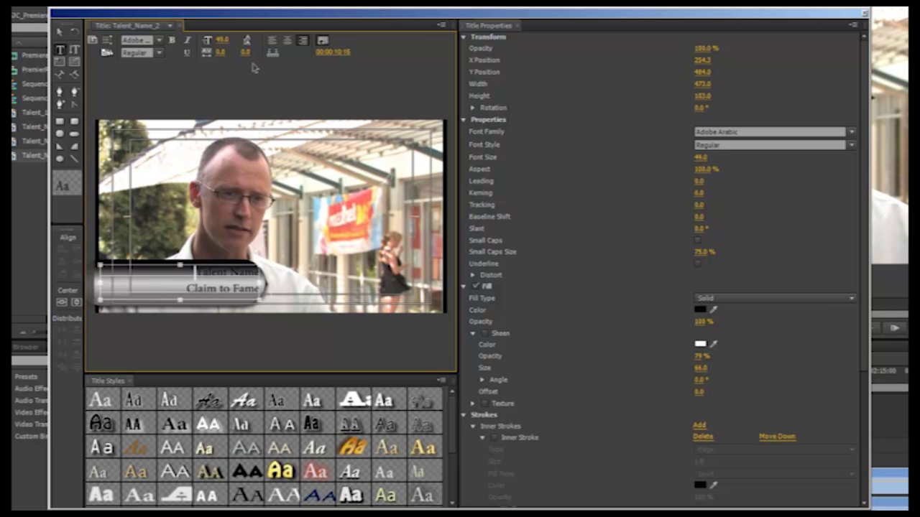
{"action": "key", "text": "ctrl+u"}
{"action": "key", "text": "ctrl+i"}
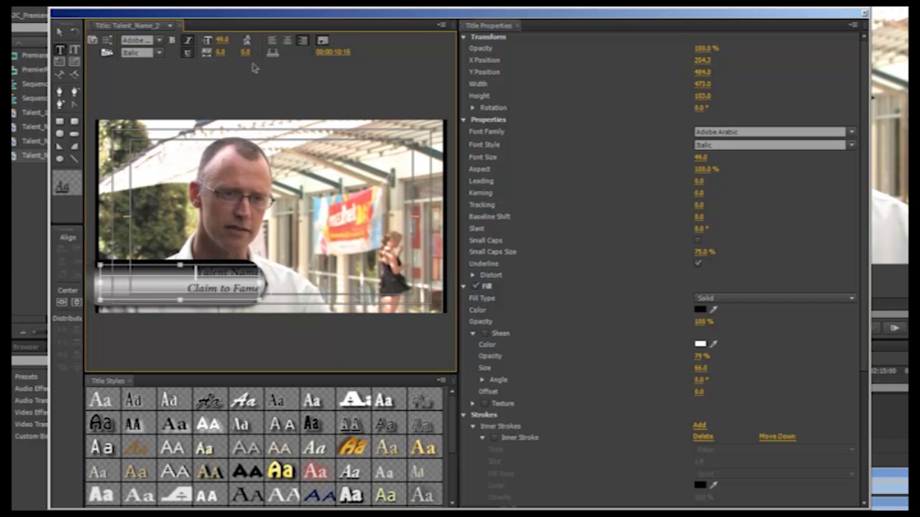
{"action": "key", "text": "ctrl+b"}
{"action": "key", "text": "ctrl+shift+l"}
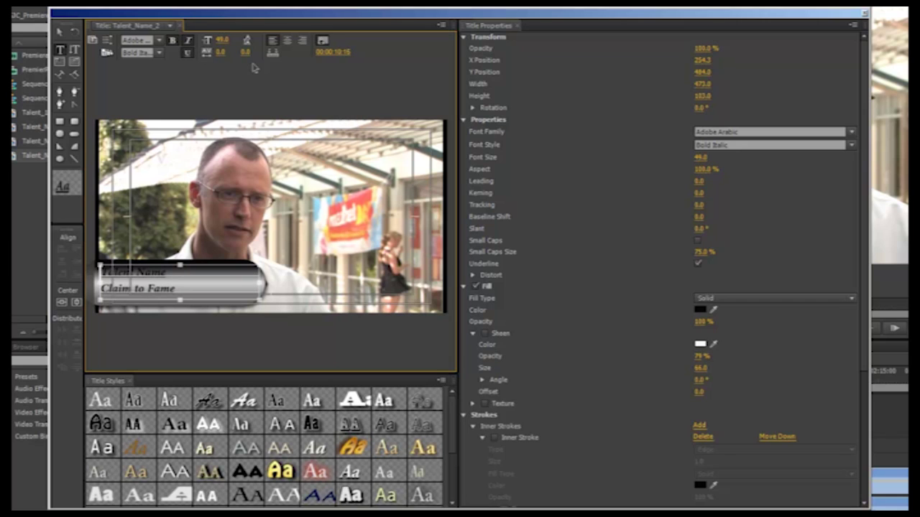
{"action": "key", "text": "ctrl+u"}
{"action": "key", "text": "ctrl+i"}
Shift the text right to about X 287 and save the project
{"action": "key", "text": "t"}
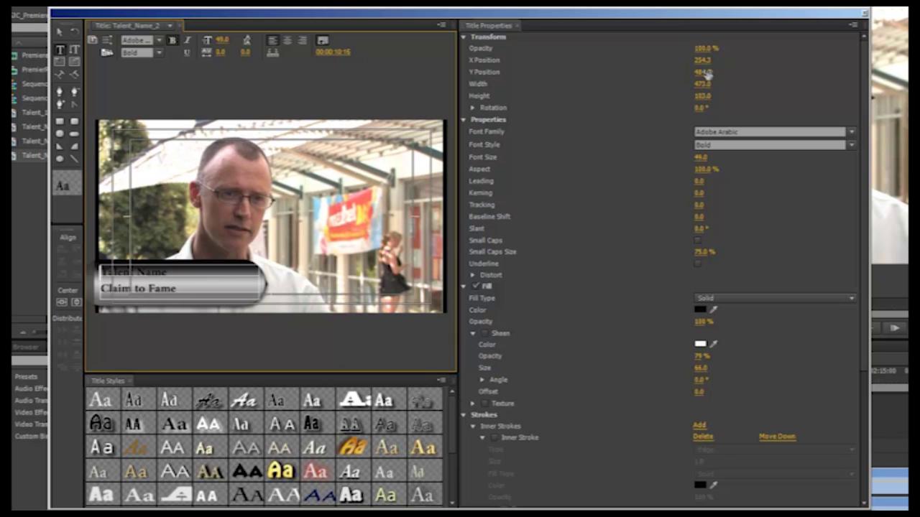
{"action": "mouse_move", "coordinate": [704, 61]}
{"action": "left_mouse_down"}
{"action": "mouse_move", "coordinate": [735, 65]}
{"action": "mouse_move", "coordinate": [677, 74]}
{"action": "mouse_move", "coordinate": [723, 70]}
{"action": "mouse_move", "coordinate": [708, 70]}
{"action": "left_mouse_up"}
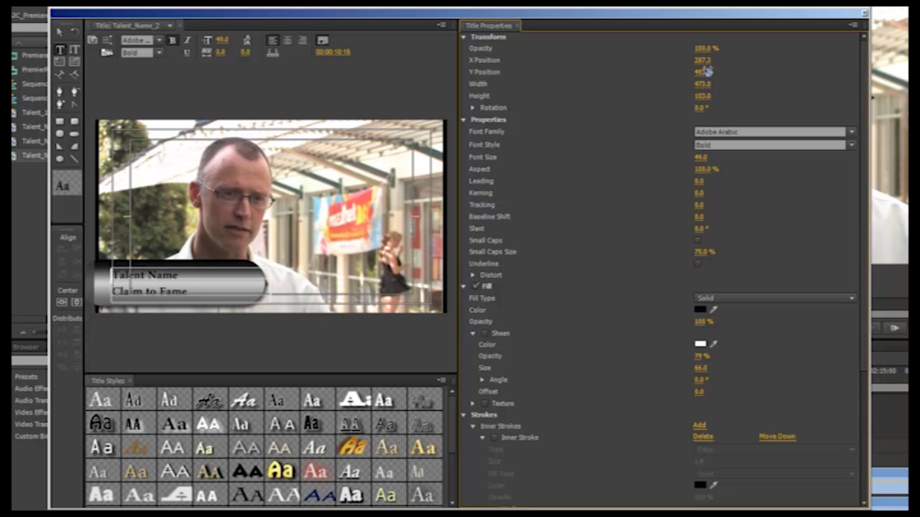
{"action": "key", "text": "ctrl+s"}
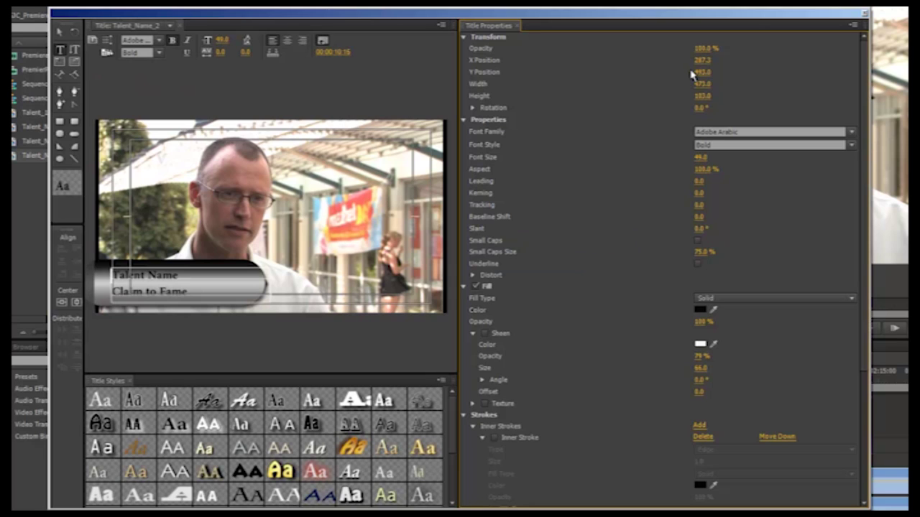
Preview the title in several fonts, starting from Myriad Arabic
{"action": "left_click", "coordinate": [742, 132]}
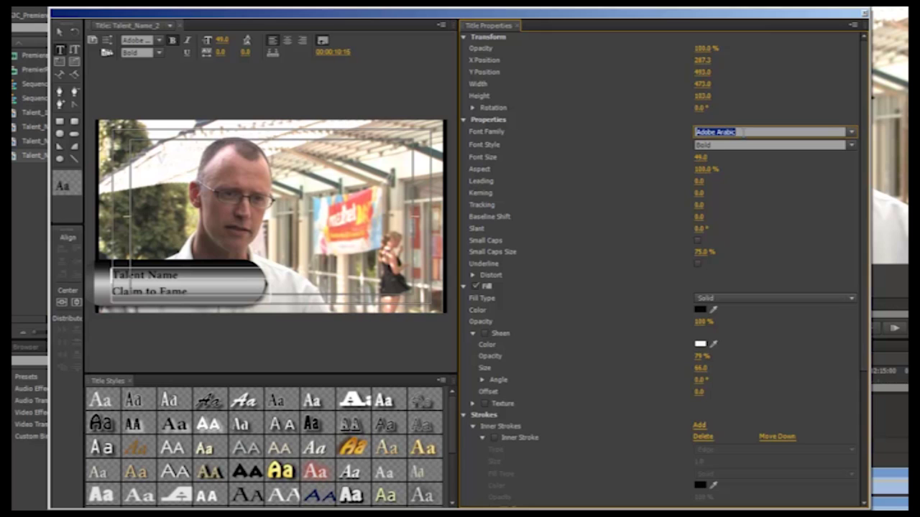
{"action": "type", "text": "Myriad Arabic"}
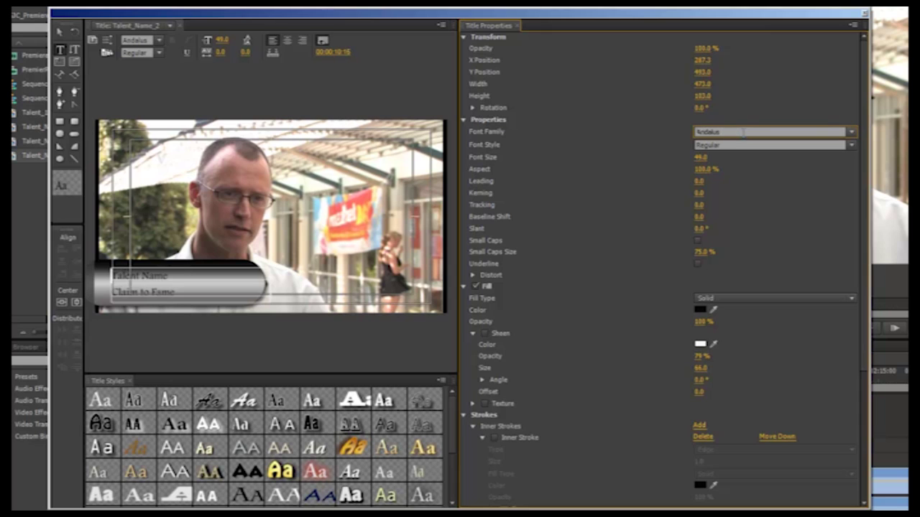
{"action": "key", "text": "Up"}
{"action": "key", "text": "Up"}
{"action": "key", "text": "Up"}
{"action": "key", "text": "Up"}
{"action": "key", "text": "Up"}
{"action": "key", "text": "Up"}
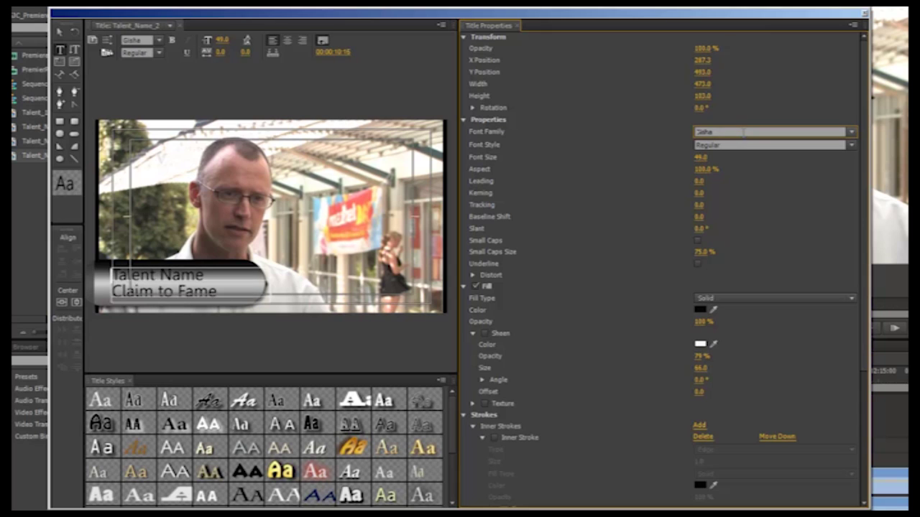
{"action": "key", "text": "Up"}
{"action": "key", "text": "Up"}
{"action": "key", "text": "Up"}
{"action": "key", "text": "Up"}
{"action": "key", "text": "Up"}
{"action": "key", "text": "Up"}
{"action": "key", "text": "Up"}
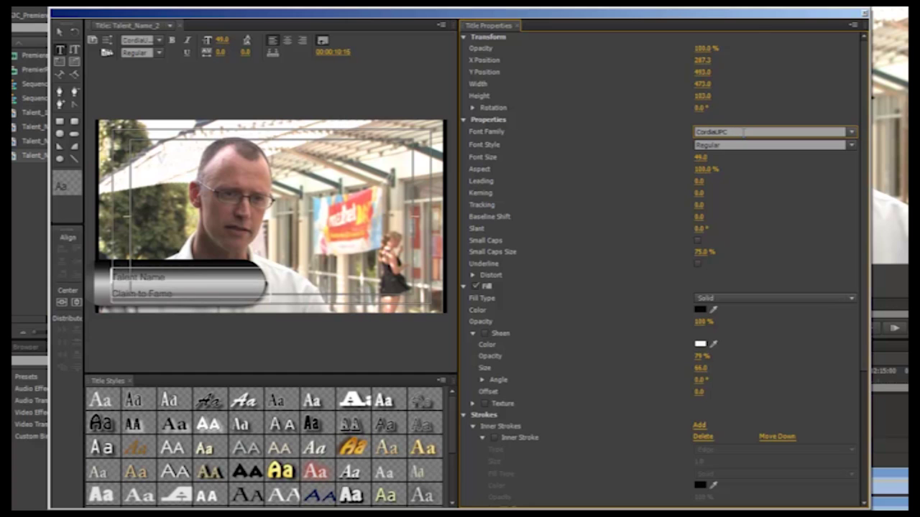
{"action": "key", "text": "Up"}
{"action": "key", "text": "Up"}
{"action": "key", "text": "Up"}
{"action": "key", "text": "Up"}
{"action": "key", "text": "Up"}
{"action": "key", "text": "Up"}
{"action": "key", "text": "Up"}
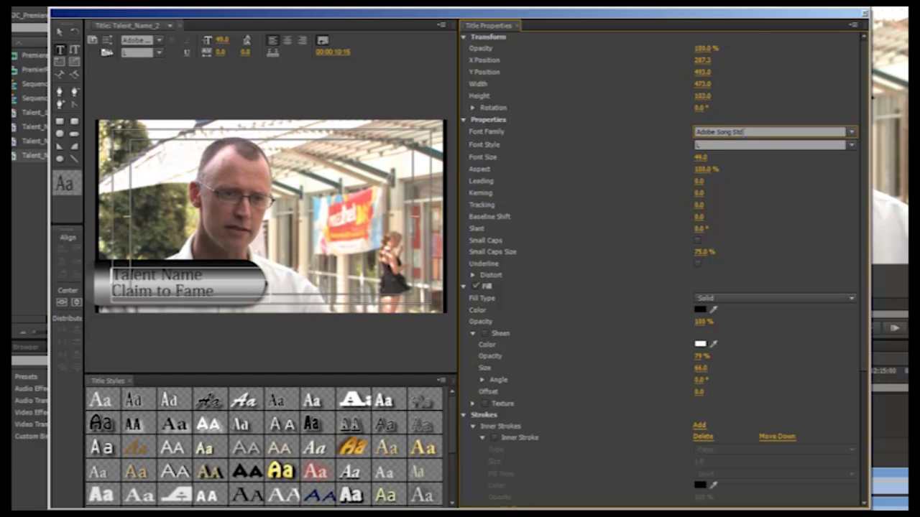
{"action": "key", "text": "Up"}
{"action": "key", "text": "Up"}
{"action": "key", "text": "Up"}
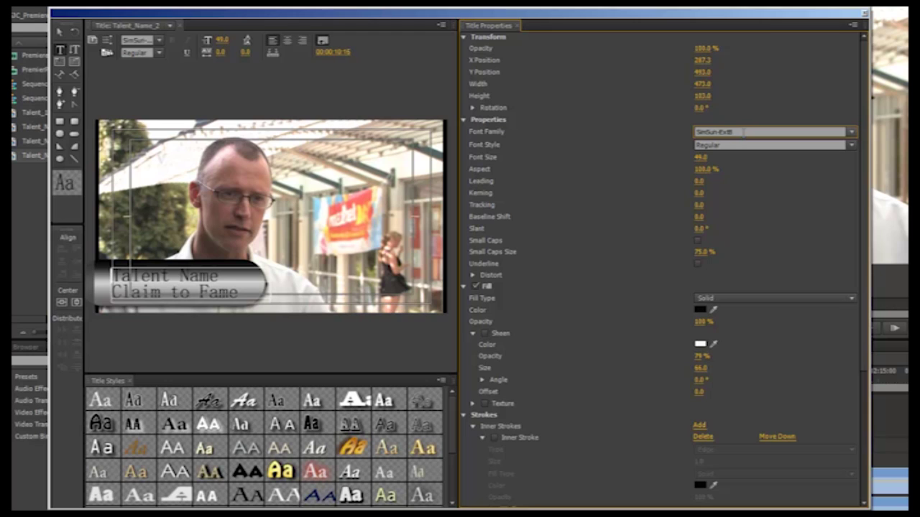
{"action": "key", "text": "Up"}
{"action": "key", "text": "Up"}
{"action": "key", "text": "Up"}
{"action": "key", "text": "Up"}
{"action": "key", "text": "Up"}
{"action": "key", "text": "Up"}
{"action": "key", "text": "Up"}
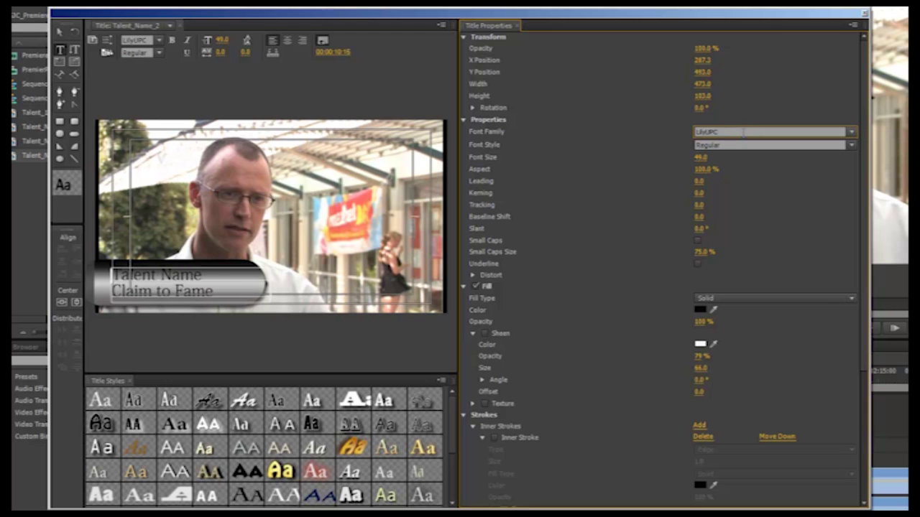
{"action": "key", "text": "Up"}
{"action": "key", "text": "Up"}
{"action": "key", "text": "Up"}
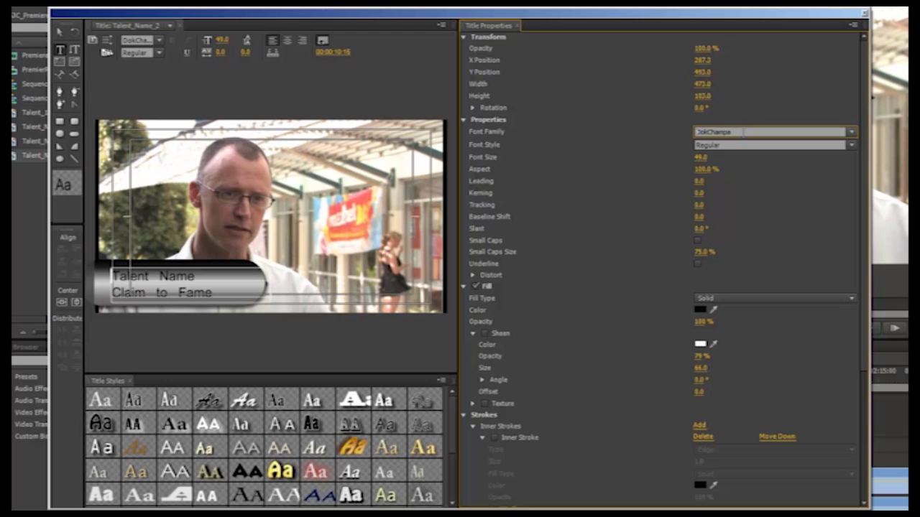
Choose Bebas from the font list for the title text
{"action": "left_click", "coordinate": [852, 132]}
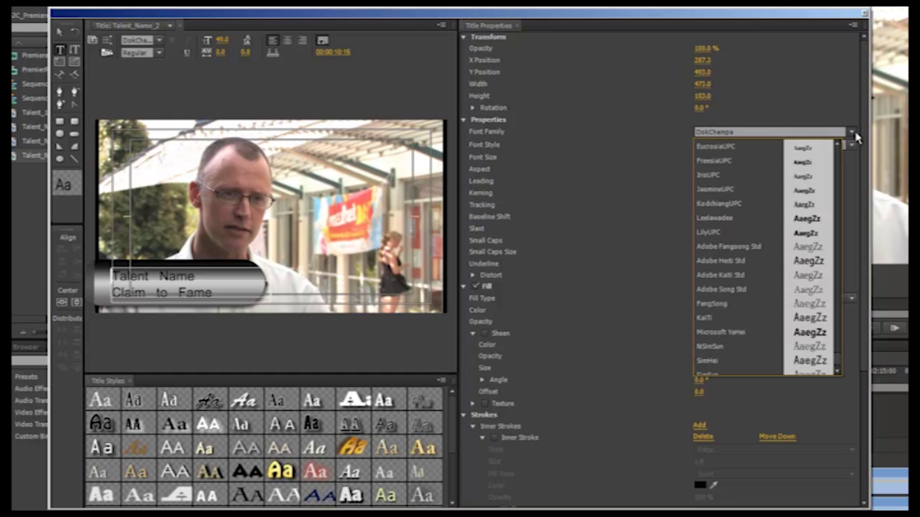
{"action": "scroll", "coordinate": [843, 209], "scroll_direction": "down", "scroll_amount": 1}
{"action": "scroll", "coordinate": [842, 209], "scroll_direction": "up", "scroll_amount": 5}
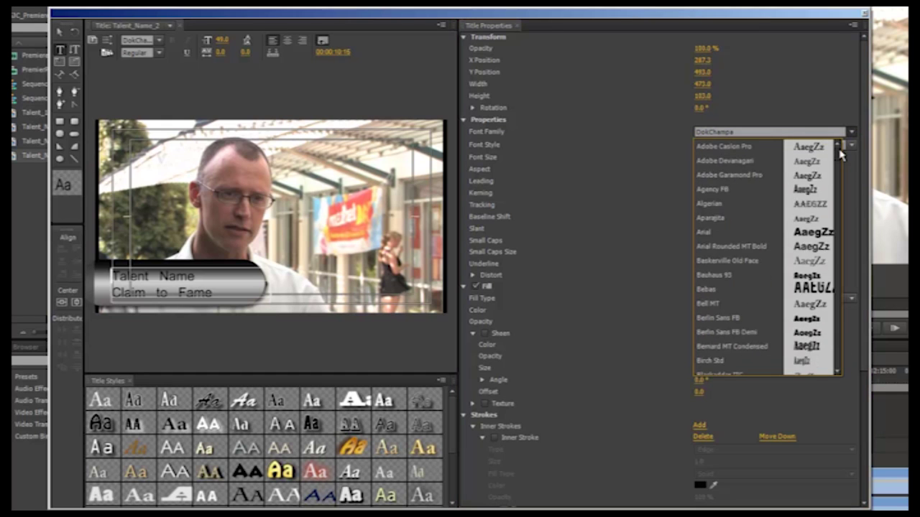
{"action": "scroll", "coordinate": [841, 168], "scroll_direction": "down", "scroll_amount": 4}
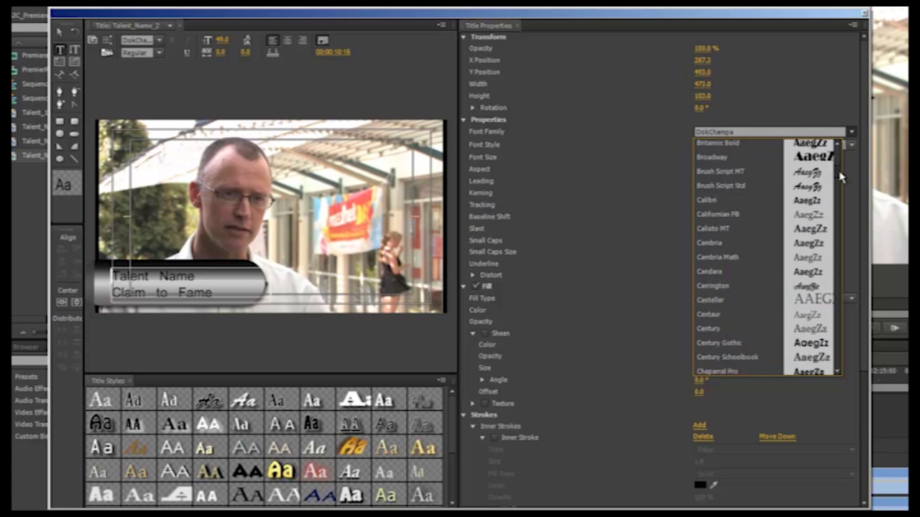
{"action": "scroll", "coordinate": [841, 168], "scroll_direction": "up", "scroll_amount": 5}
{"action": "scroll", "coordinate": [836, 170], "scroll_direction": "up", "scroll_amount": 2}
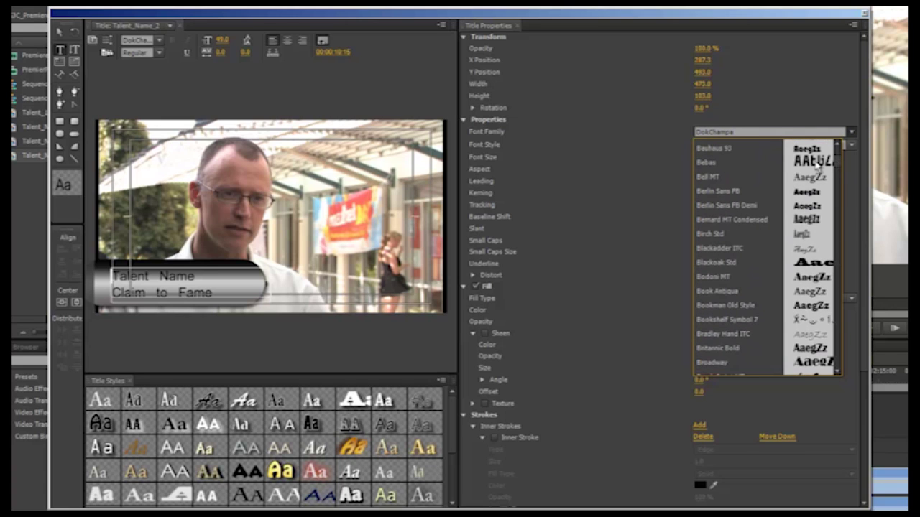
{"action": "left_click", "coordinate": [735, 167]}
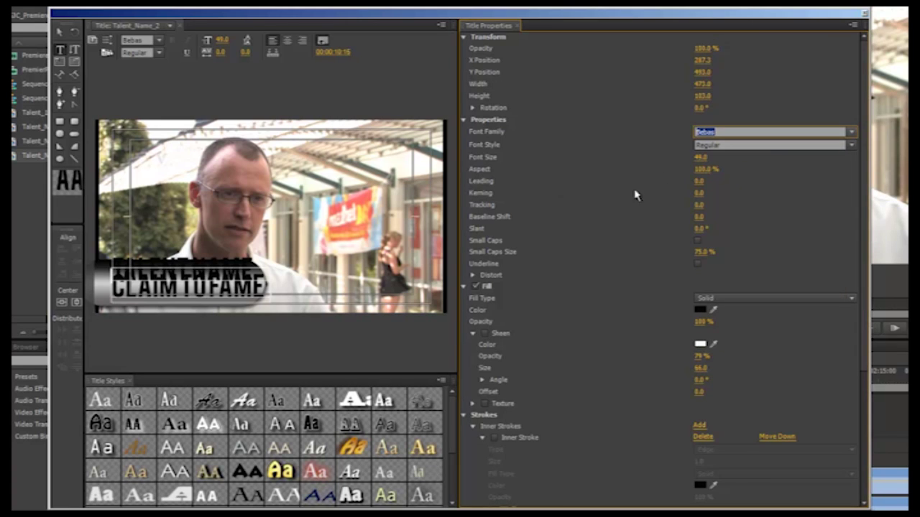
Reduce the font size, tighten the leading, and move the text onto the bar's centre
{"action": "left_click_drag", "start_coordinate": [702, 158], "coordinate": [685, 163]}
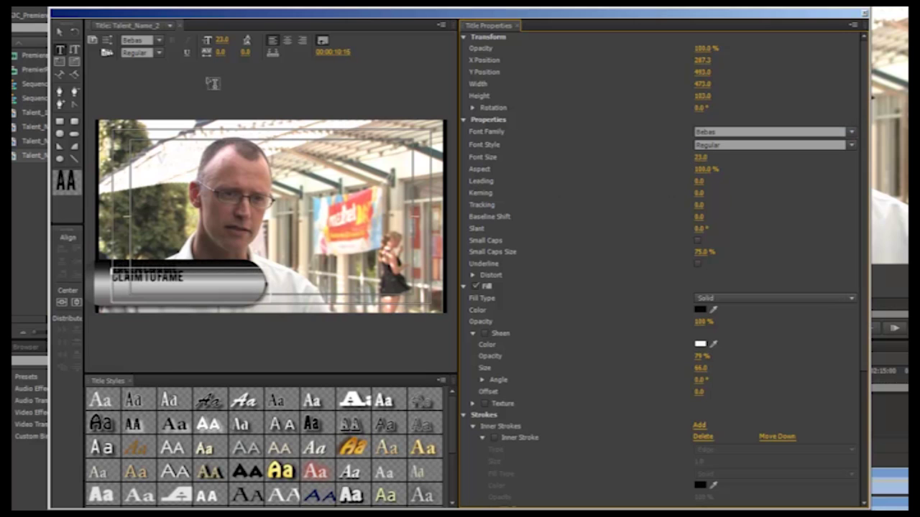
{"action": "mouse_move", "coordinate": [245, 53]}
{"action": "left_mouse_down"}
{"action": "mouse_move", "coordinate": [237, 59]}
{"action": "mouse_move", "coordinate": [260, 58]}
{"action": "left_mouse_up"}
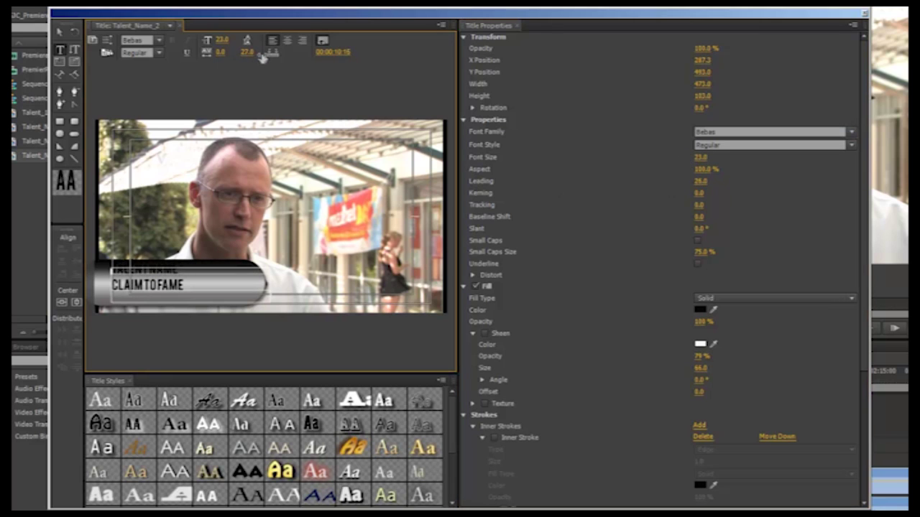
{"action": "left_click", "coordinate": [59, 32]}
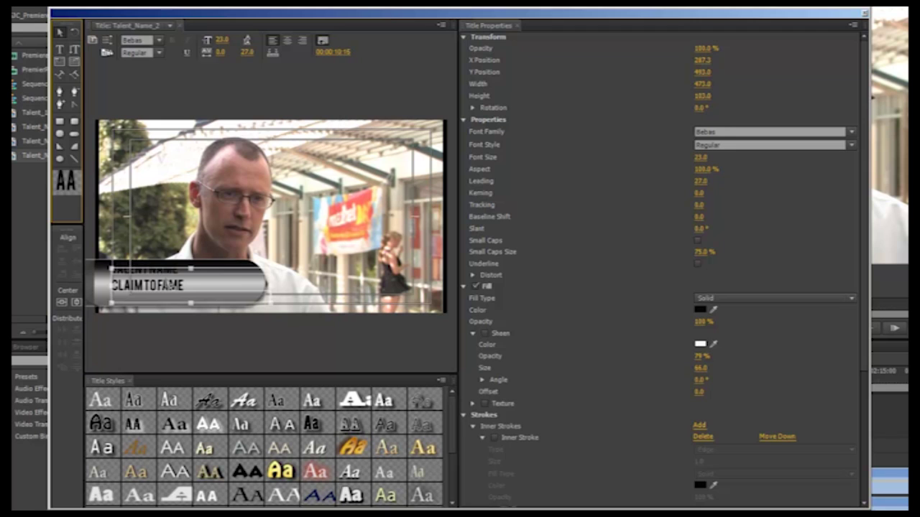
{"action": "left_click", "coordinate": [184, 288]}
{"action": "left_click", "coordinate": [151, 285]}
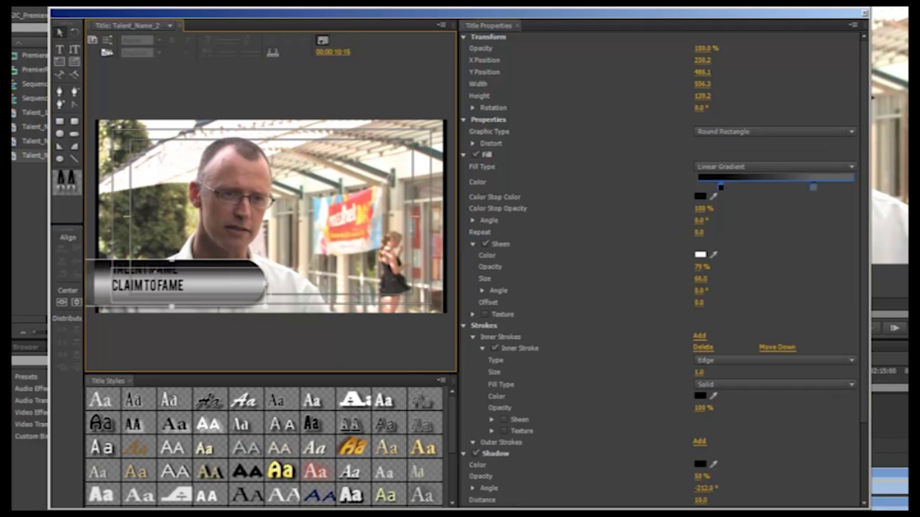
{"action": "left_click_drag", "start_coordinate": [151, 285], "coordinate": [219, 282]}
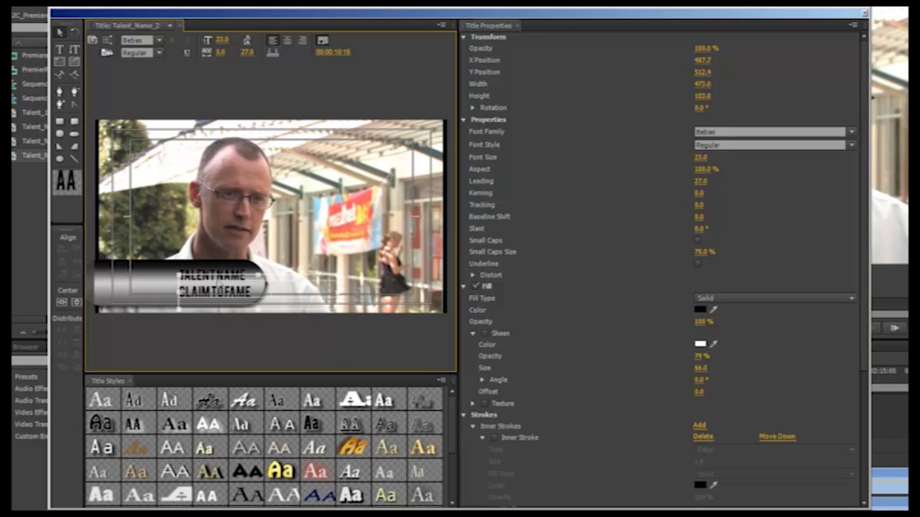
Enlarge the text to 28, right-align it, and move it left onto the bar's right end
{"action": "double_click", "coordinate": [218, 291]}
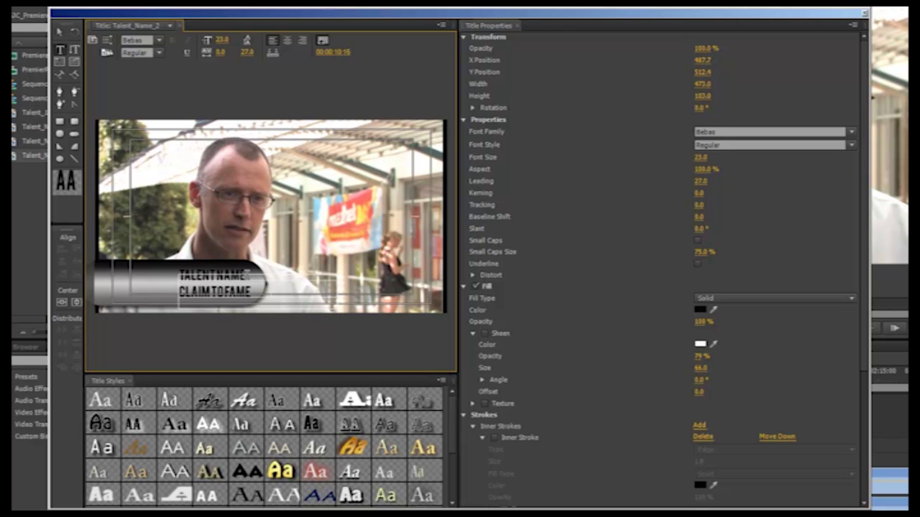
{"action": "left_click_drag", "start_coordinate": [714, 163], "coordinate": [719, 164]}
{"action": "left_click", "coordinate": [302, 41]}
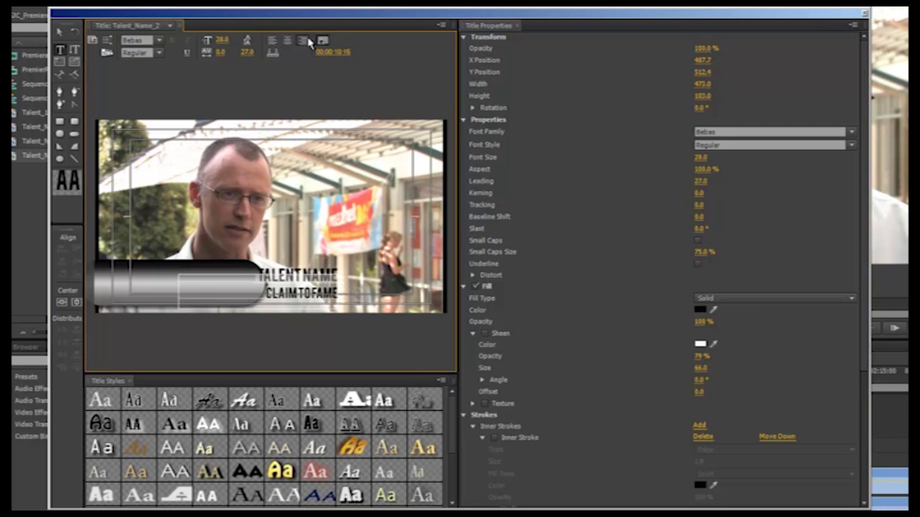
{"action": "left_click", "coordinate": [62, 33]}
{"action": "left_click_drag", "start_coordinate": [301, 296], "coordinate": [219, 291]}
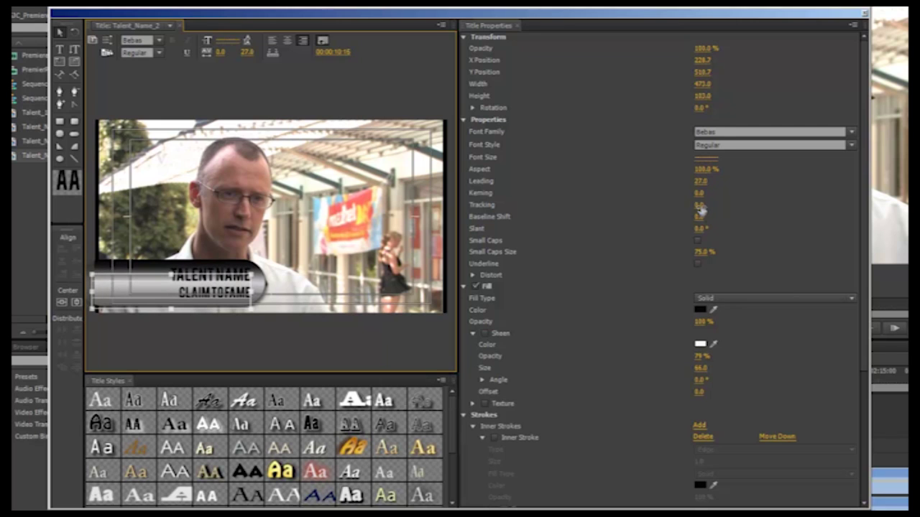
Widen tracking to 18, lower the fill opacity, and nudge the text slightly down the bar
{"action": "left_click_drag", "start_coordinate": [699, 206], "coordinate": [701, 232]}
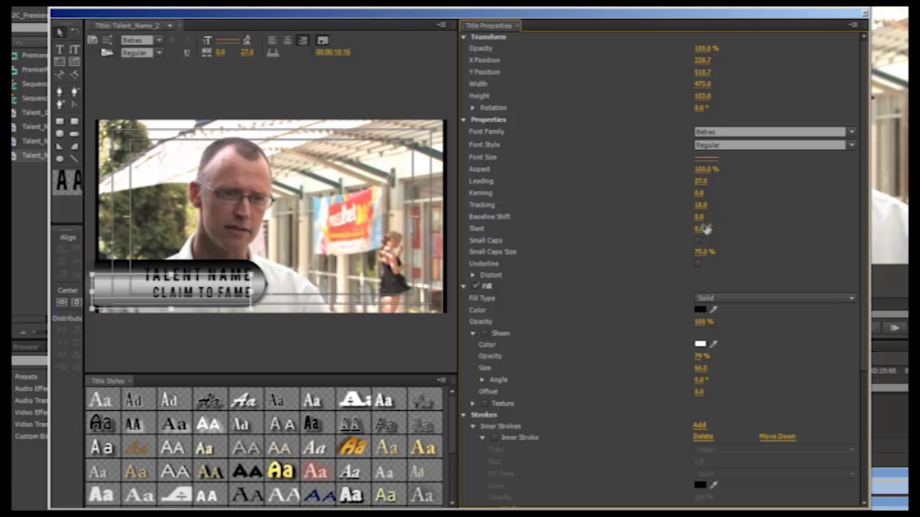
{"action": "left_click", "coordinate": [699, 242]}
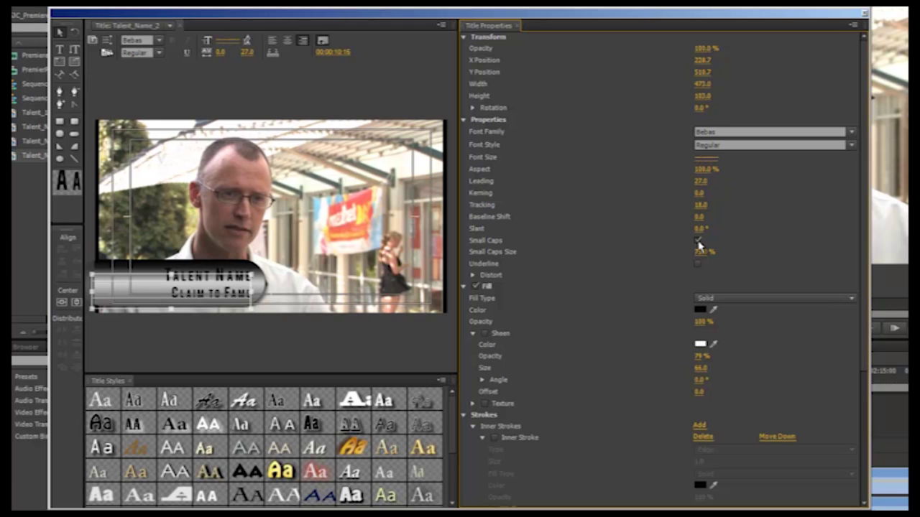
{"action": "left_click", "coordinate": [698, 242]}
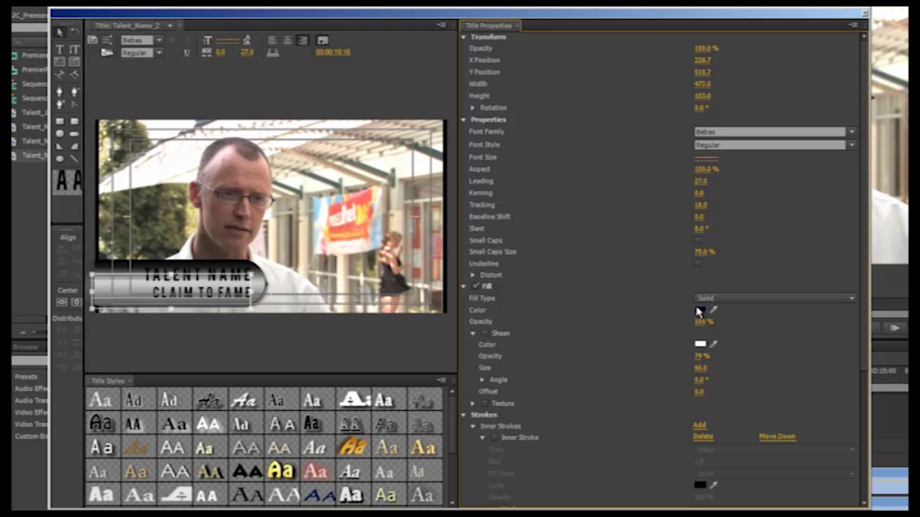
{"action": "mouse_move", "coordinate": [701, 322]}
{"action": "left_mouse_down"}
{"action": "mouse_move", "coordinate": [678, 324]}
{"action": "mouse_move", "coordinate": [687, 325]}
{"action": "left_mouse_up"}
{"action": "scroll", "coordinate": [672, 359], "scroll_direction": "down", "scroll_amount": 4}
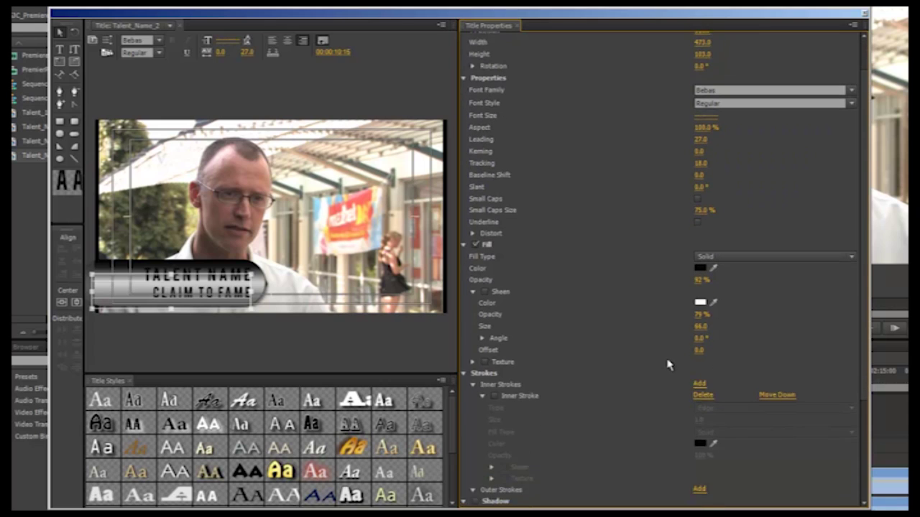
{"action": "scroll", "coordinate": [668, 365], "scroll_direction": "down", "scroll_amount": 2}
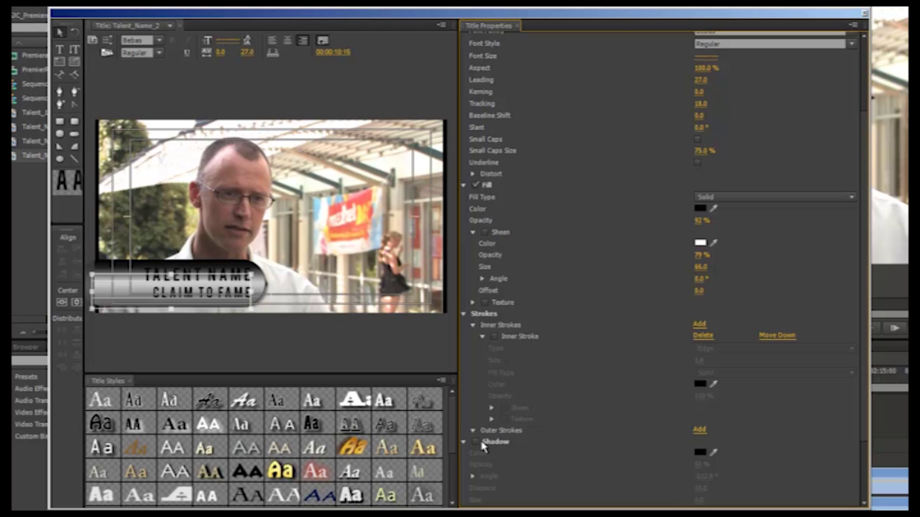
{"action": "left_click", "coordinate": [59, 33]}
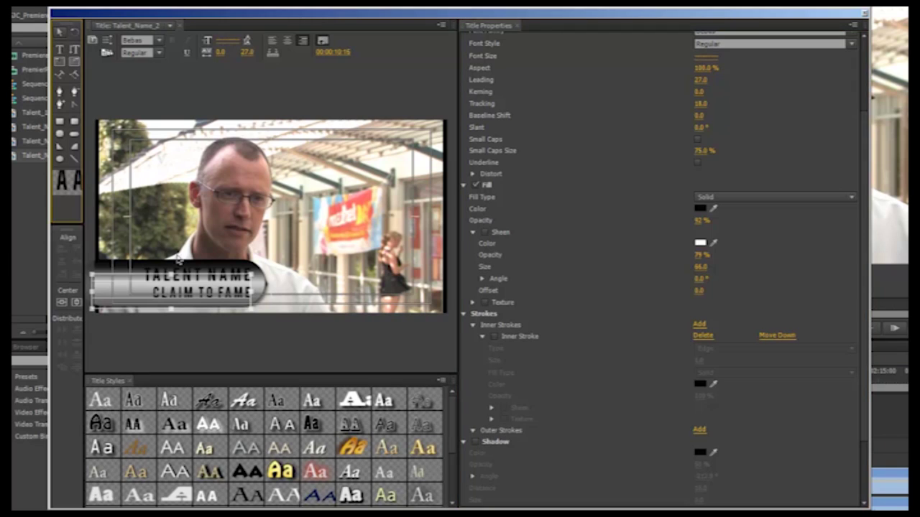
{"action": "left_click_drag", "start_coordinate": [186, 276], "coordinate": [188, 279]}
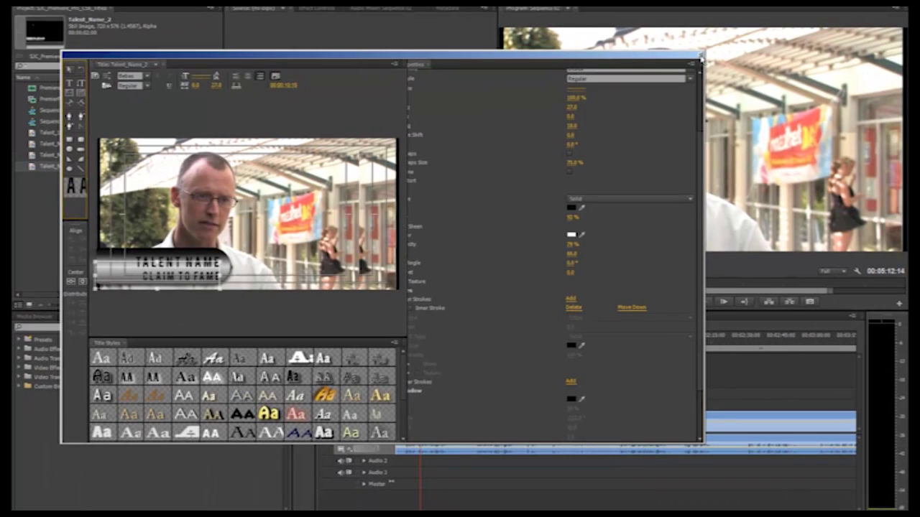
Close the Titler and place Talent_Name_2 on Video 2 at the sequence start
{"action": "left_click", "coordinate": [865, 12]}
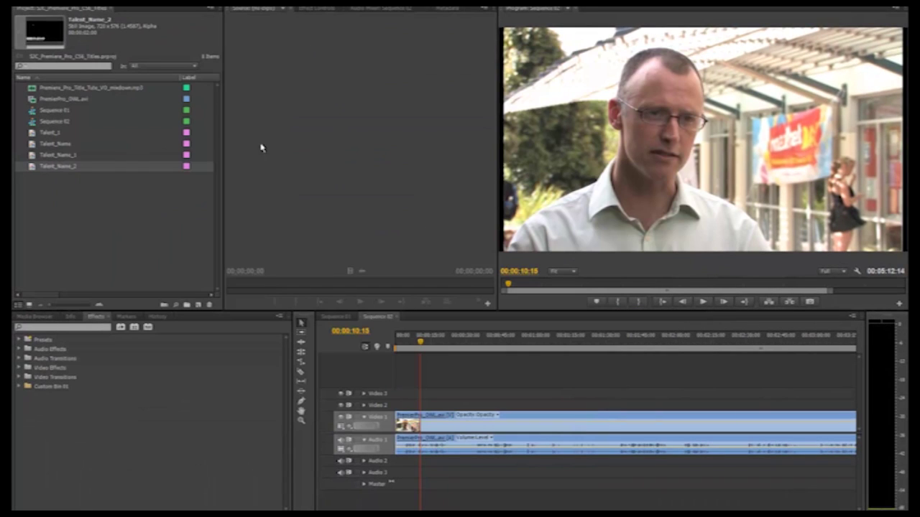
{"action": "left_click_drag", "start_coordinate": [74, 168], "coordinate": [407, 406]}
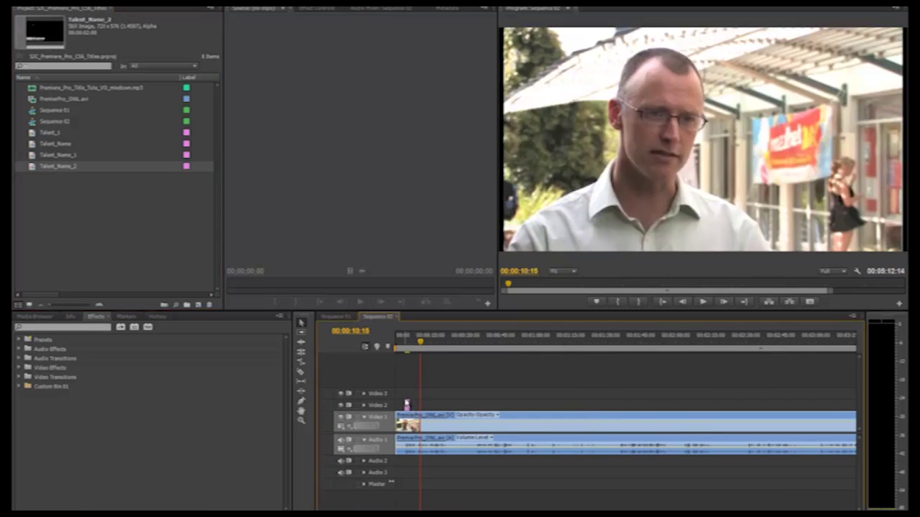
{"action": "left_click", "coordinate": [407, 343]}
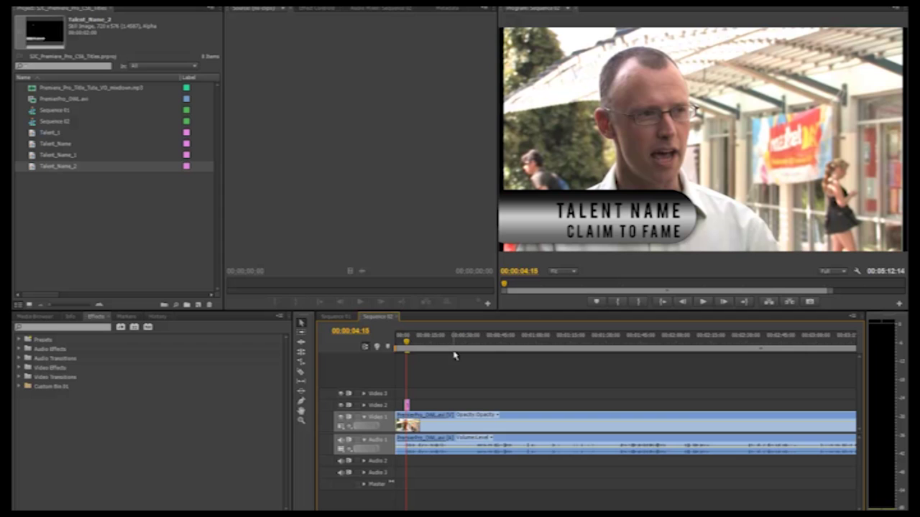
{"action": "key", "text": "equal"}
{"action": "key", "text": "equal"}
{"action": "key", "text": "equal"}
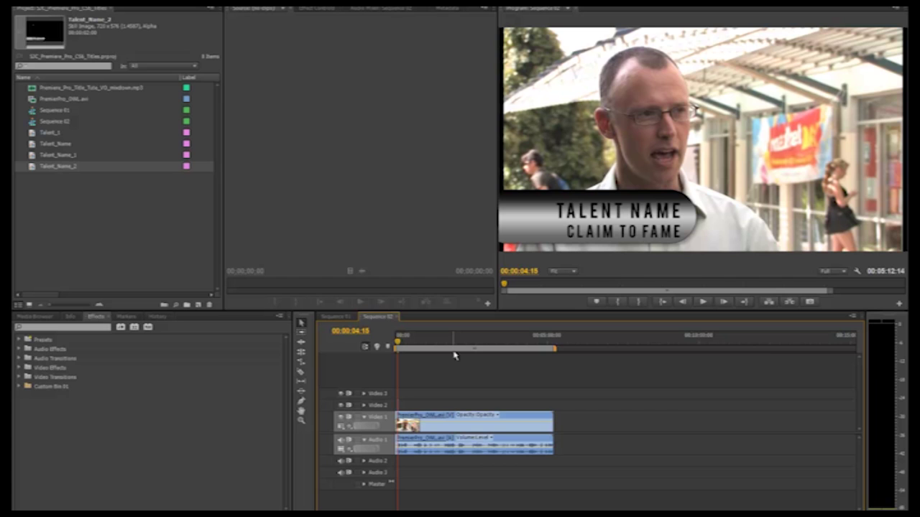
{"action": "left_click_drag", "start_coordinate": [396, 343], "coordinate": [564, 349]}
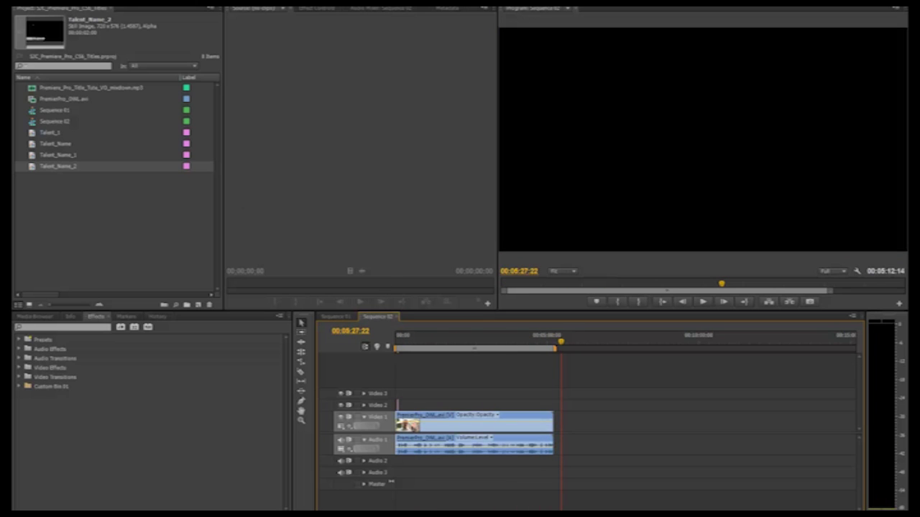
Create a Default Still title named Title_Plate_End with the widescreen pixel aspect ratio
{"action": "left_click", "coordinate": [130, 1]}
{"action": "mouse_move", "coordinate": [165, 9]}
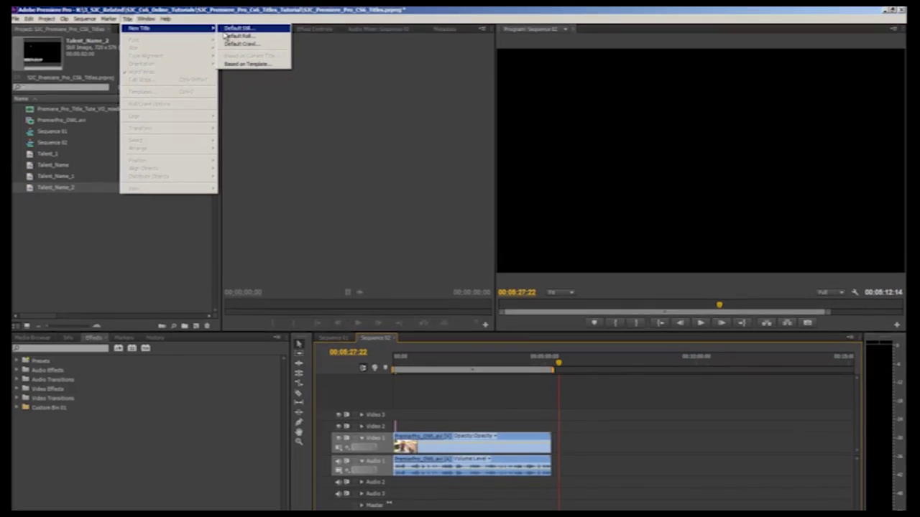
{"action": "left_click", "coordinate": [225, 31]}
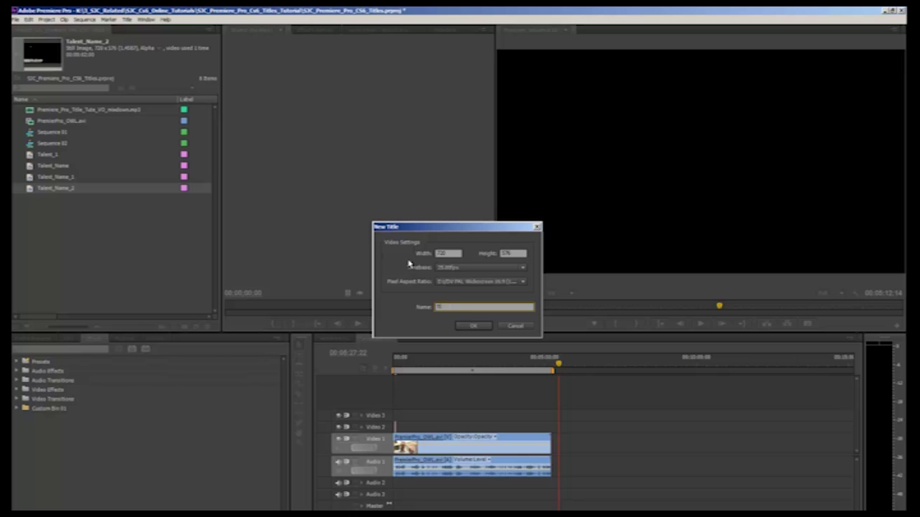
{"action": "type", "text": "Title_Plate_01"}
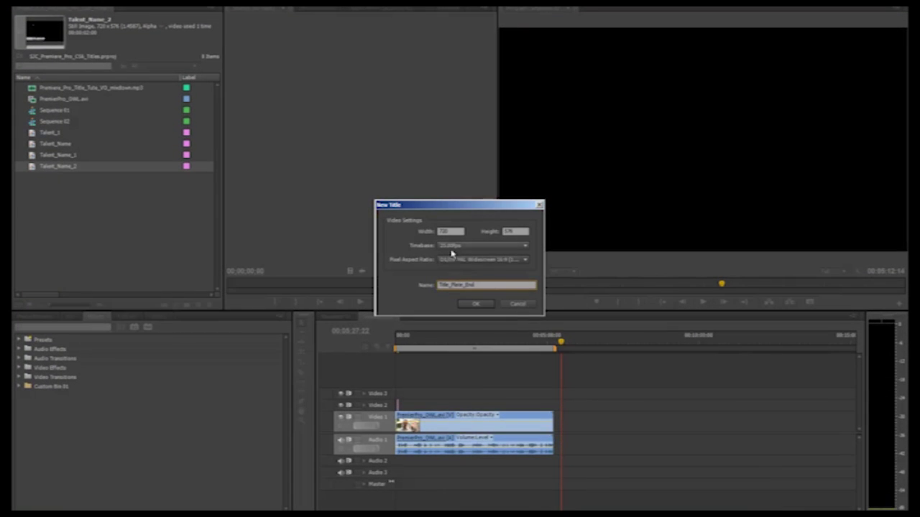
{"action": "left_click", "coordinate": [496, 260]}
{"action": "left_click", "coordinate": [498, 301]}
{"action": "left_click", "coordinate": [483, 308]}
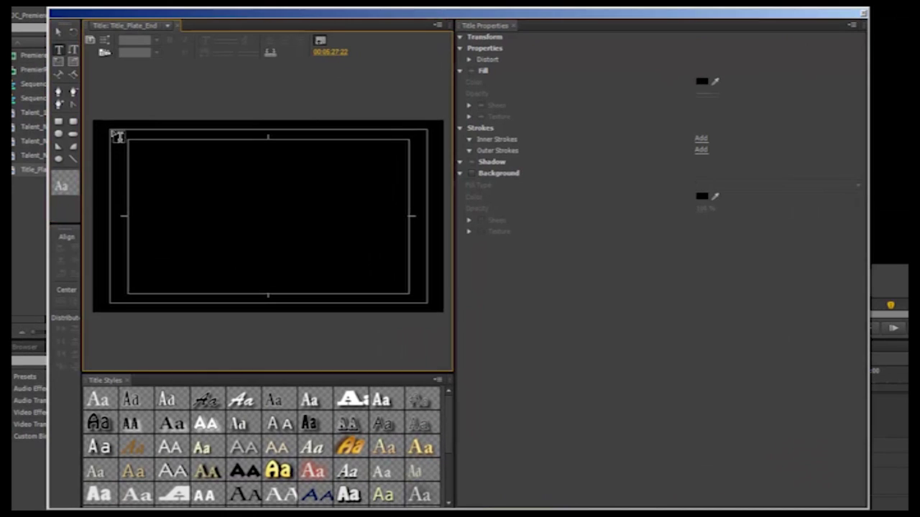
Draw a text box across the frame and give it a Linear Gradient background
{"action": "mouse_move", "coordinate": [117, 136]}
{"action": "left_mouse_down"}
{"action": "mouse_move", "coordinate": [324, 289]}
{"action": "mouse_move", "coordinate": [409, 293]}
{"action": "left_mouse_up"}
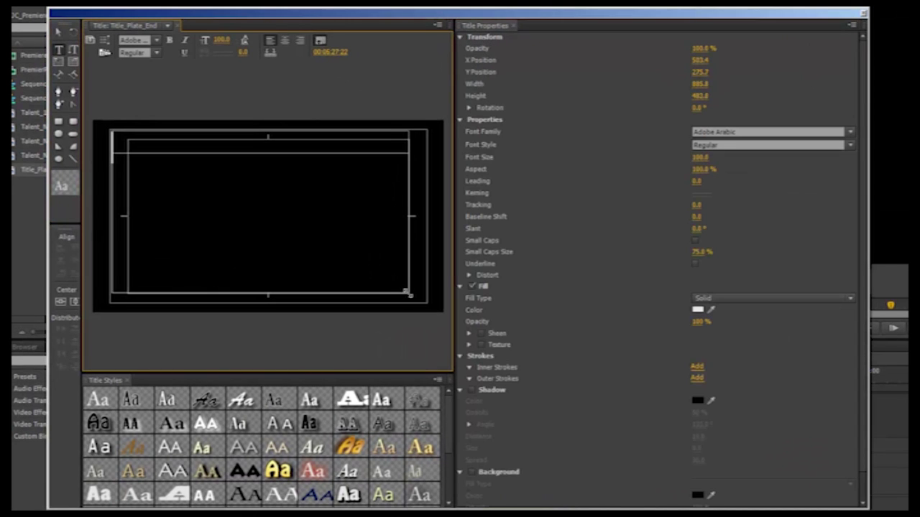
{"action": "left_click", "coordinate": [473, 472]}
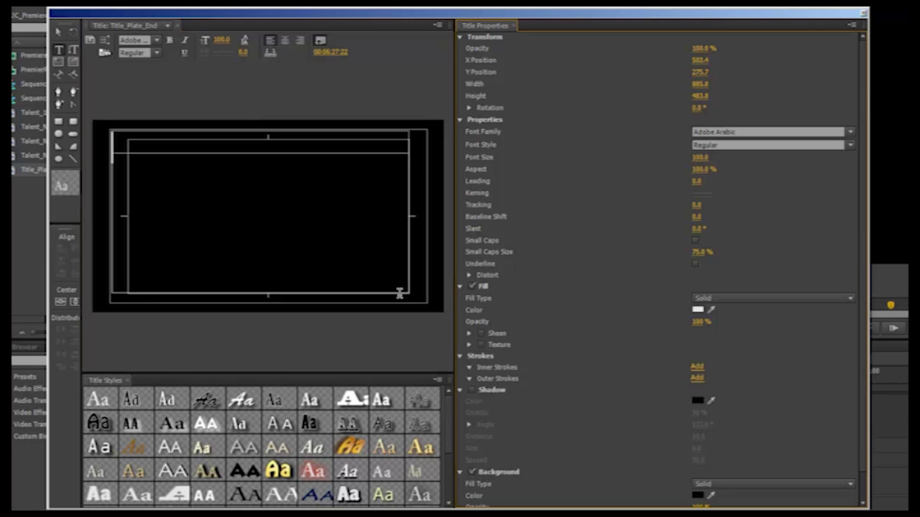
{"action": "scroll", "coordinate": [832, 450], "scroll_direction": "down", "scroll_amount": 2}
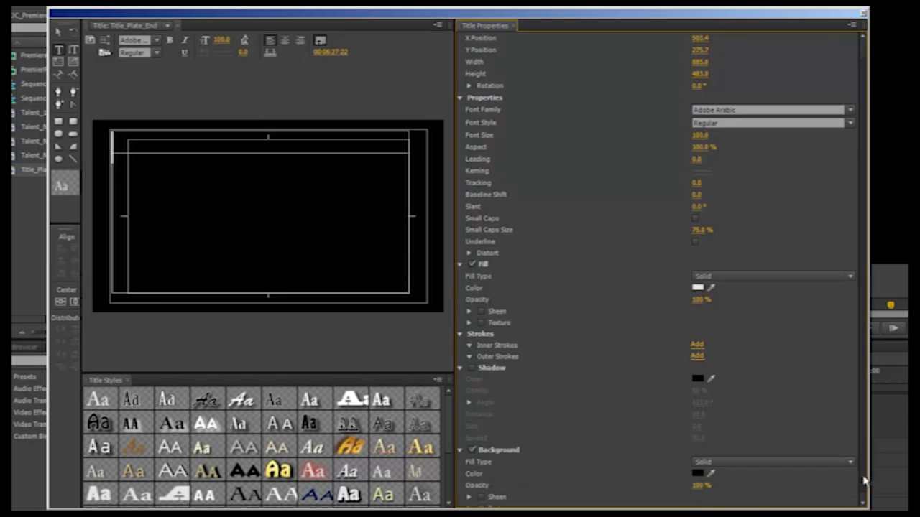
{"action": "left_click", "coordinate": [846, 456]}
{"action": "left_click", "coordinate": [741, 478]}
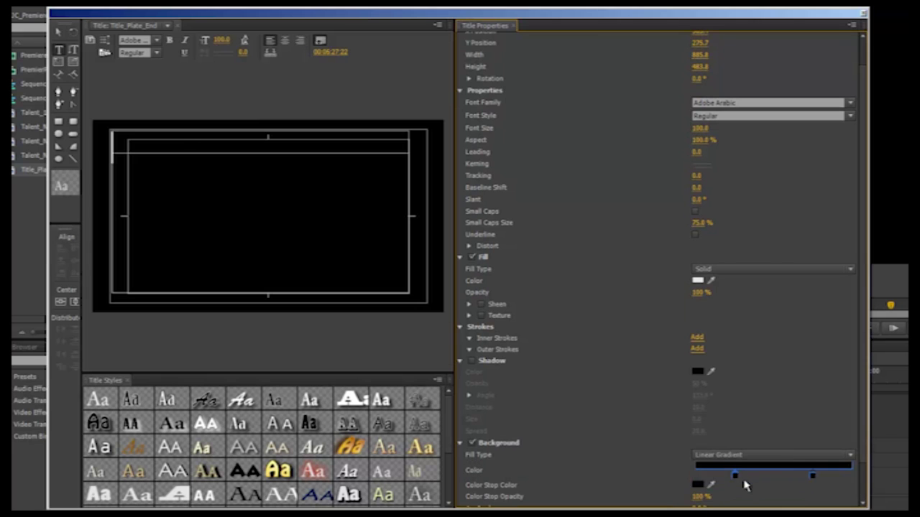
Make the left gradient stop muted pink and shift the black stop so black starts higher
{"action": "left_click", "coordinate": [694, 486]}
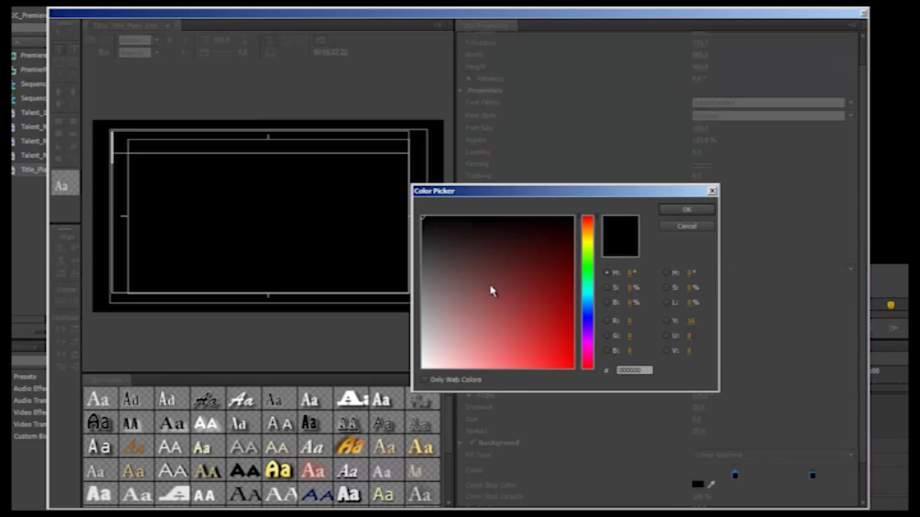
{"action": "left_click", "coordinate": [455, 283]}
{"action": "left_click", "coordinate": [690, 212]}
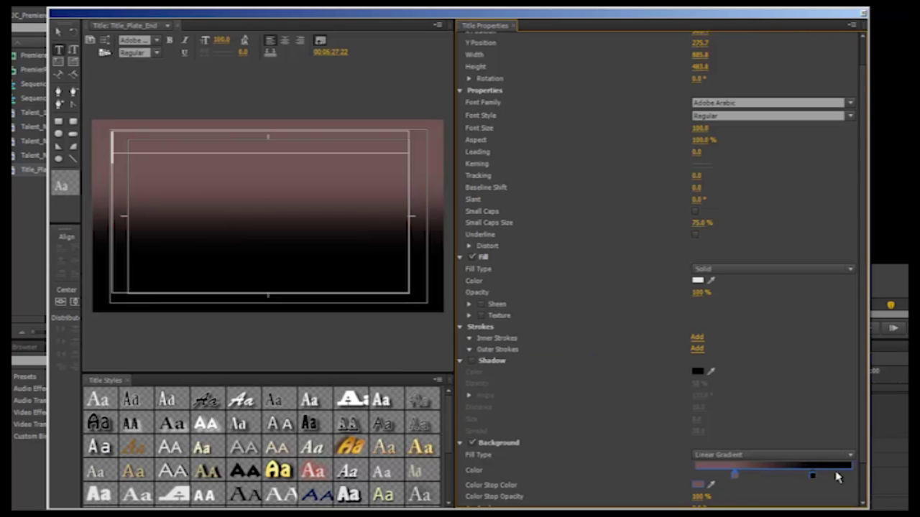
{"action": "left_click_drag", "start_coordinate": [813, 476], "coordinate": [863, 480]}
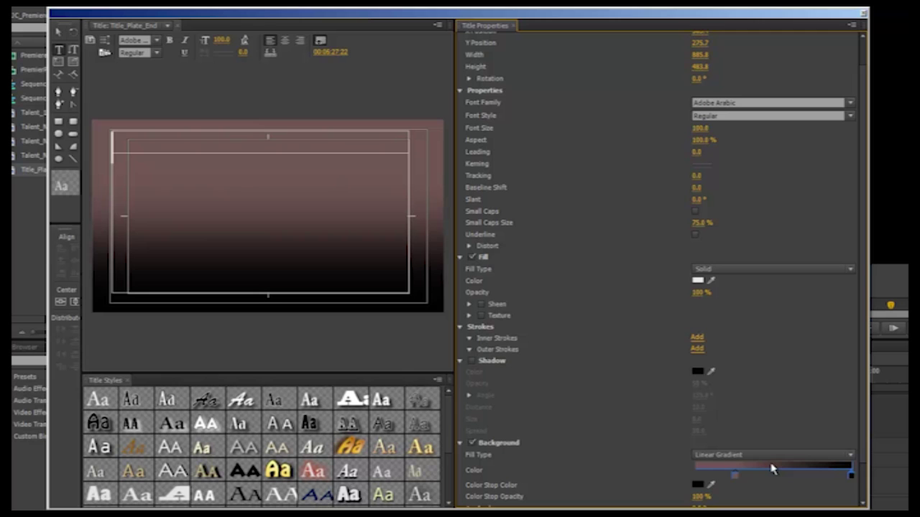
Type four lines: Student Name, Student Number, Course Code, Project Title
{"action": "left_click", "coordinate": [254, 177]}
{"action": "type", "text": "Student Number"}
{"action": "key", "text": "Return"}
{"action": "type", "text": "Proje"}
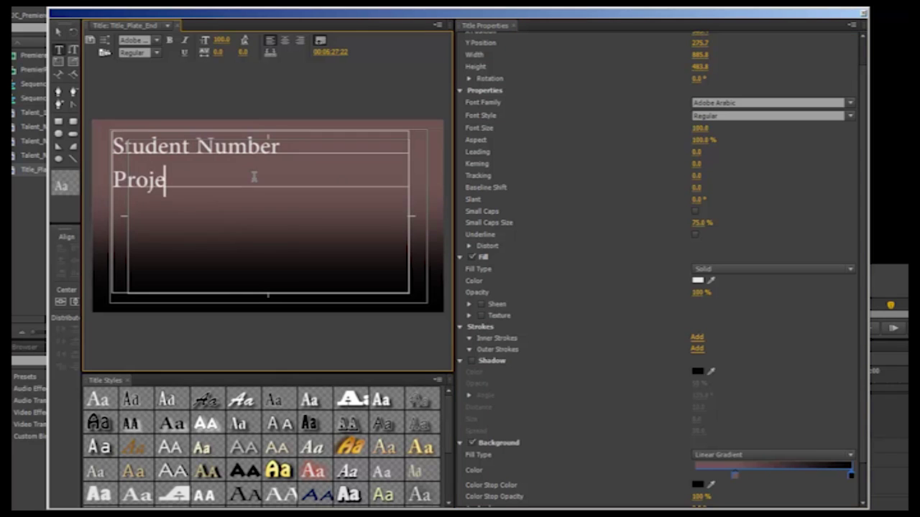
{"action": "key", "text": "BackSpace"}
{"action": "key", "text": "BackSpace"}
{"action": "key", "text": "BackSpace"}
{"action": "key", "text": "BackSpace"}
{"action": "key", "text": "BackSpace"}
{"action": "key", "text": "BackSpace"}
{"action": "key", "text": "BackSpace"}
{"action": "key", "text": "BackSpace"}
{"action": "key", "text": "BackSpace"}
{"action": "key", "text": "BackSpace"}
{"action": "key", "text": "BackSpace"}
{"action": "key", "text": "BackSpace"}
{"action": "key", "text": "BackSpace"}
{"action": "key", "text": "BackSpace"}
{"action": "key", "text": "BackSpace"}
{"action": "key", "text": "BackSpace"}
{"action": "type", "text": "dent Name"}
{"action": "key", "text": "Return"}
{"action": "type", "text": "Student Number"}
{"action": "key", "text": "Return"}
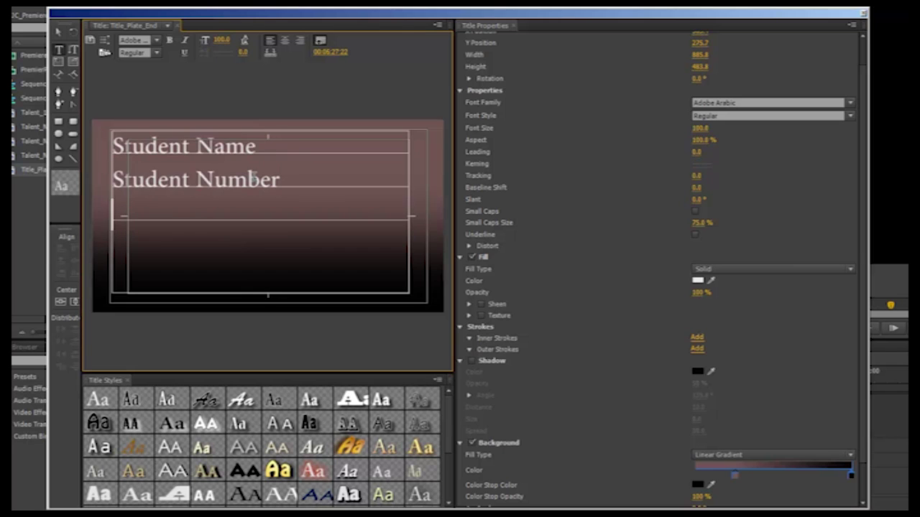
{"action": "type", "text": "Course Code"}
{"action": "key", "text": "Return"}
{"action": "type", "text": "Project Title"}
Centre the lines in Bebas at size 46 with leading 90, moving the block slightly down
{"action": "left_click", "coordinate": [285, 41]}
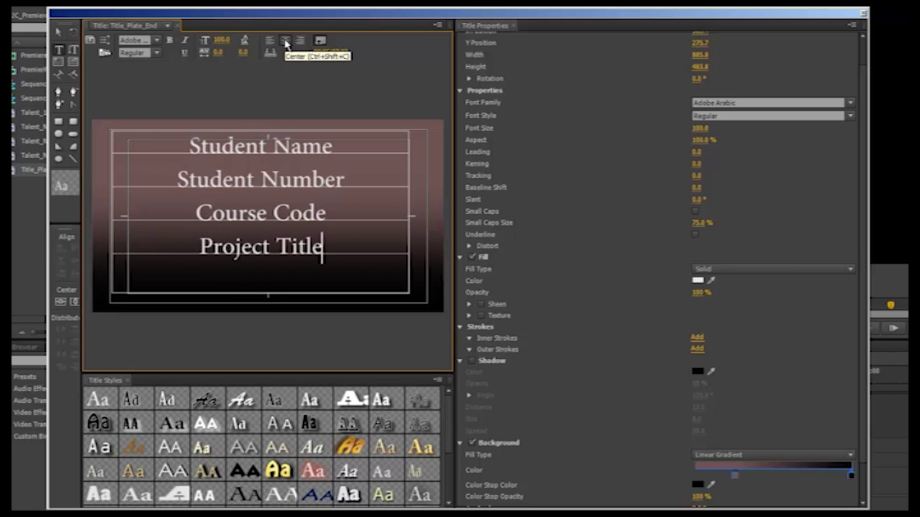
{"action": "left_click", "coordinate": [849, 103]}
{"action": "scroll", "coordinate": [833, 215], "scroll_direction": "down", "scroll_amount": 5}
{"action": "left_click", "coordinate": [729, 242]}
{"action": "left_click_drag", "start_coordinate": [697, 127], "coordinate": [287, 59]}
{"action": "key", "text": "Escape"}
{"action": "left_click_drag", "start_coordinate": [338, 163], "coordinate": [342, 178]}
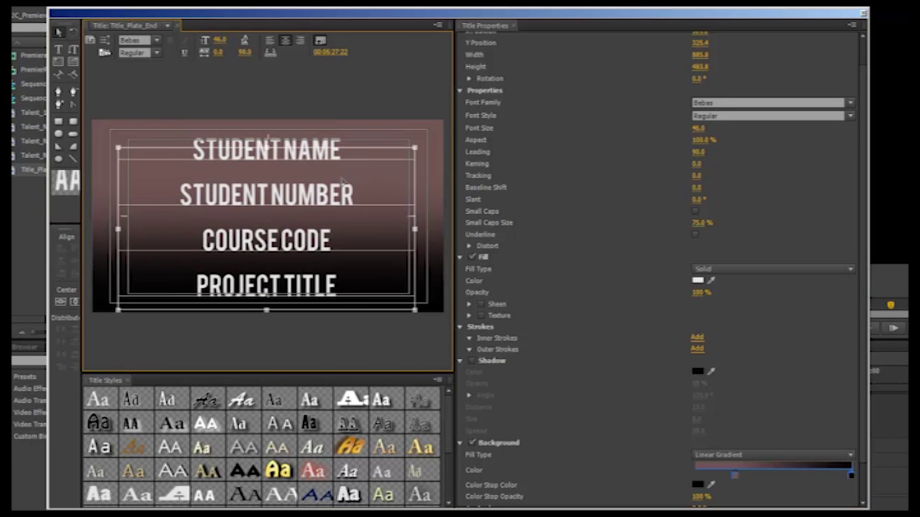
Darken the left gradient stop to dark grey
{"action": "double_click", "coordinate": [731, 474]}
{"action": "left_click", "coordinate": [441, 241]}
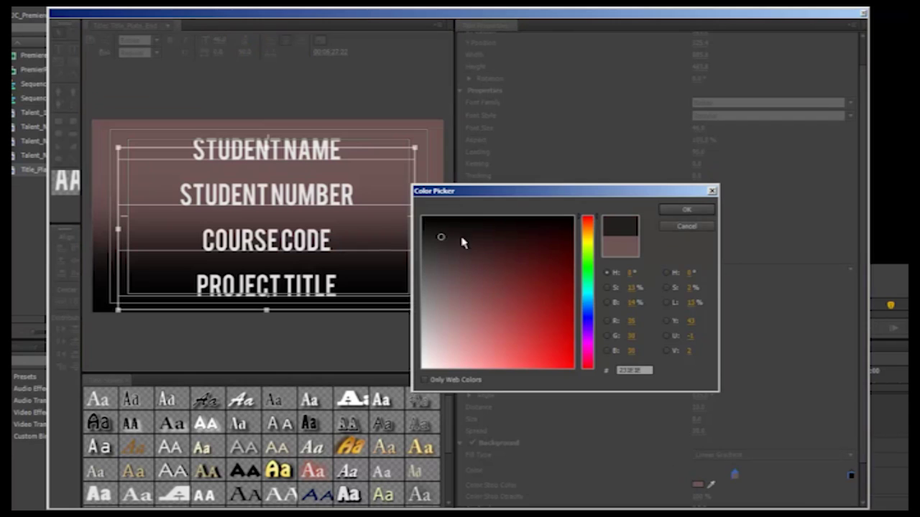
{"action": "left_click", "coordinate": [681, 209]}
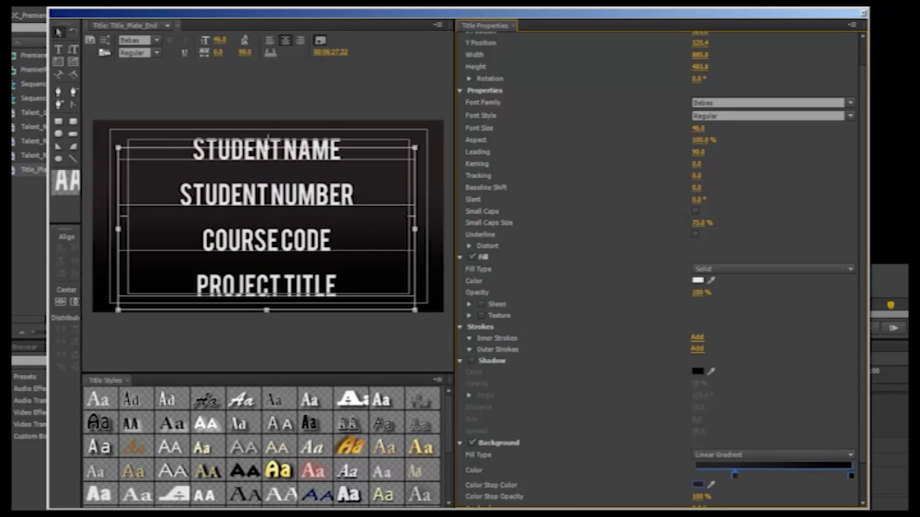
Place Title_Plate_End on Sequence 02 right after the interview clip and scrub to preview it
{"action": "left_click", "coordinate": [864, 12]}
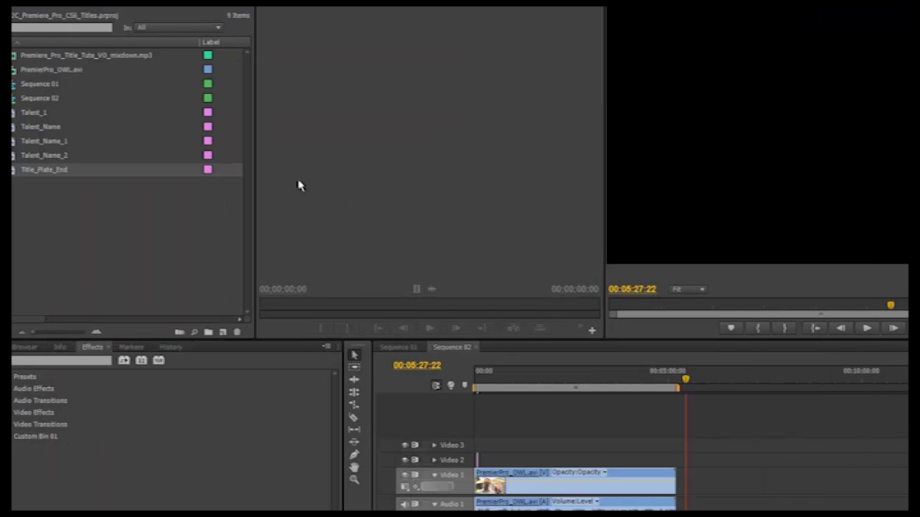
{"action": "left_click_drag", "start_coordinate": [65, 171], "coordinate": [689, 489]}
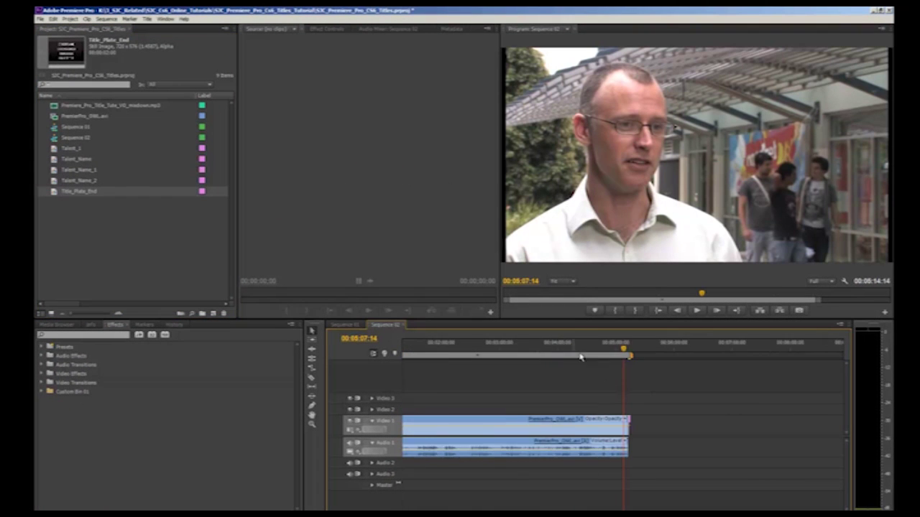
{"action": "left_click_drag", "start_coordinate": [580, 358], "coordinate": [643, 350]}
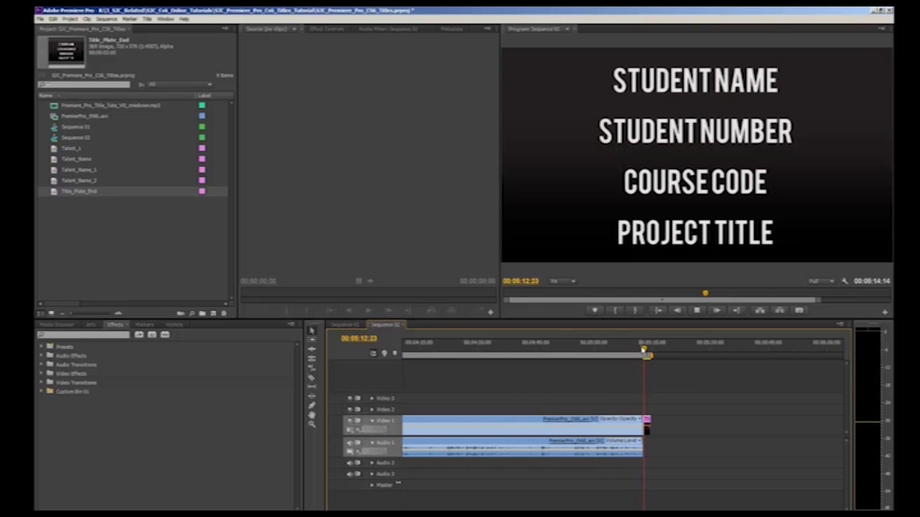